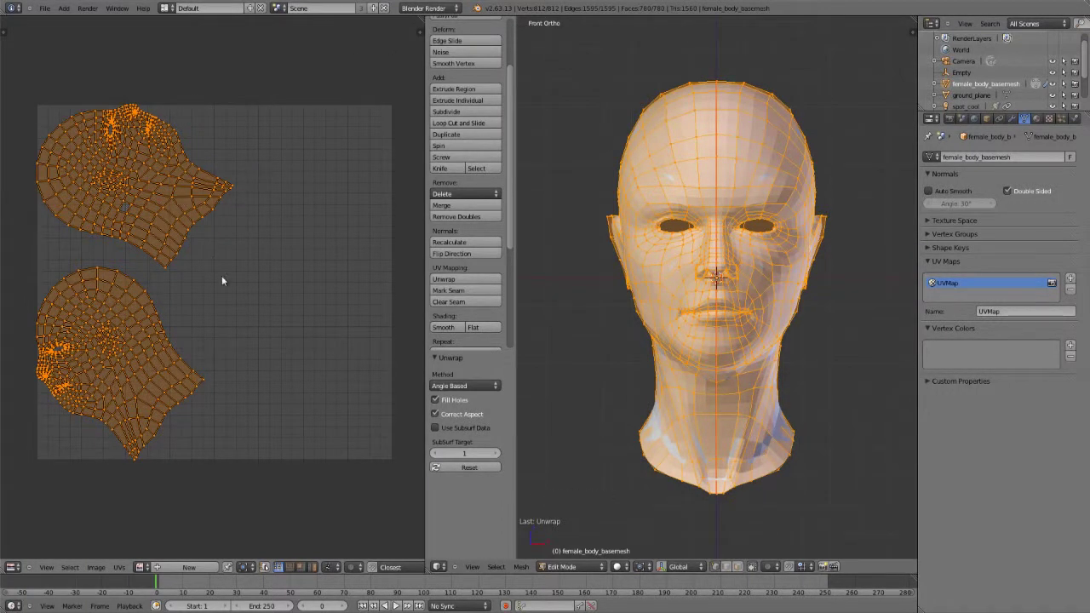
Orbit the head to a three-quarter view and enlarge the UV editor to fill the window.
middle_drag(694, 284, 716, 168)
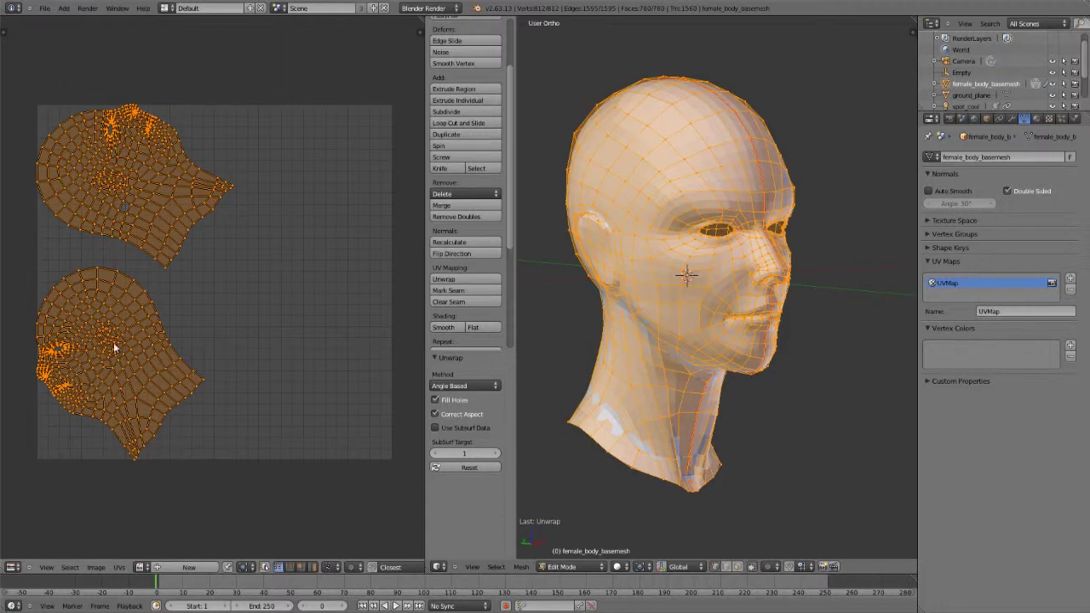
key(ctrl+Up)
scroll(511, 341, up, 2)
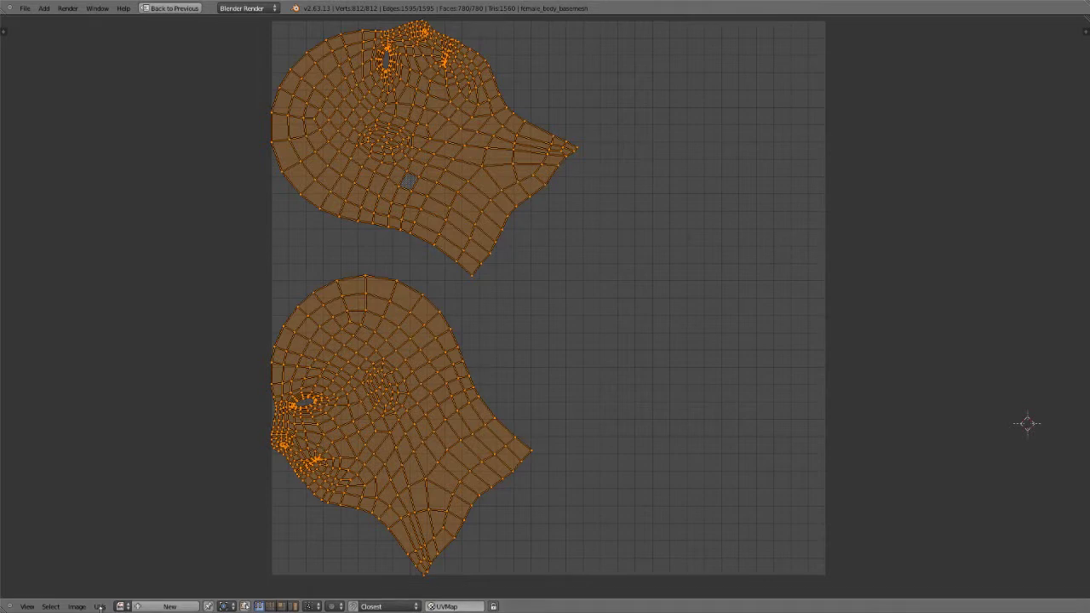
Try stitching the two head islands together with all their UV vertices selected.
click(100, 606)
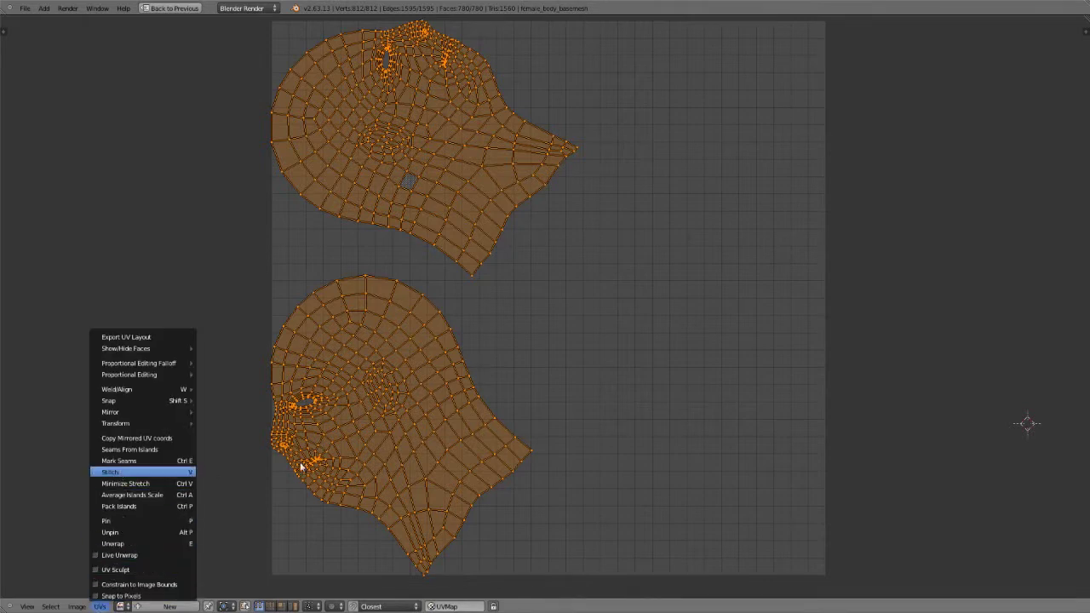
click(119, 472)
scroll(463, 281, down, 3)
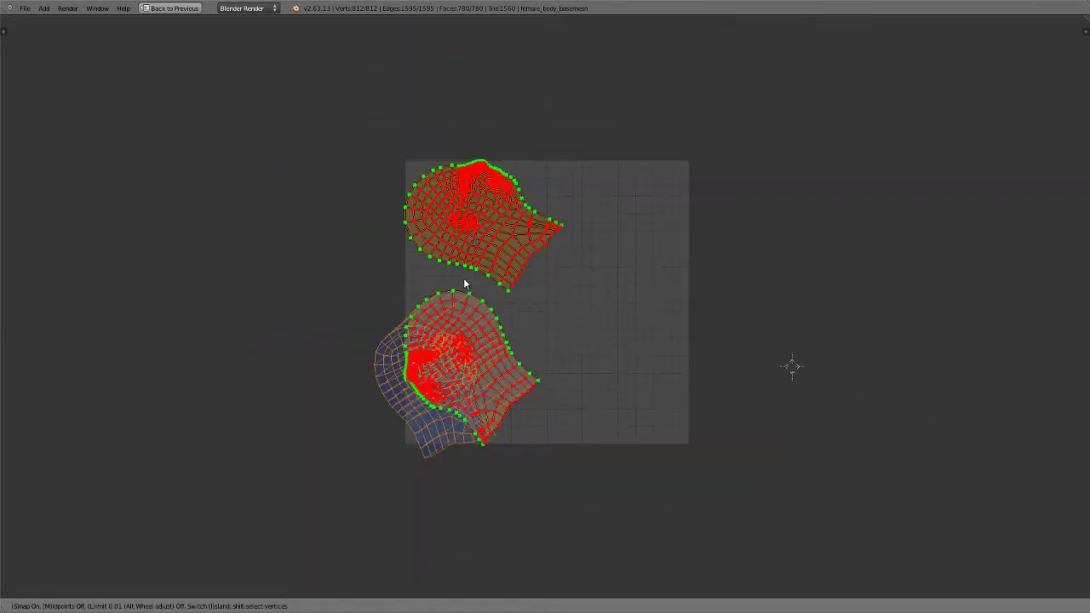
scroll(464, 283, up, 2)
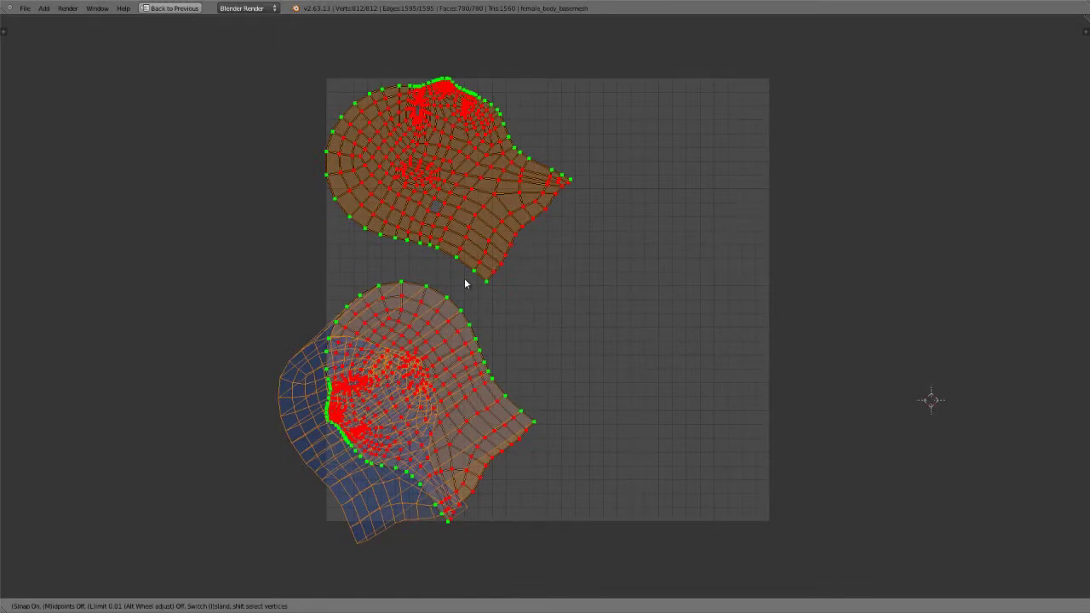
click(464, 279)
scroll(377, 309, up, 2)
middle_drag(341, 374, 432, 307)
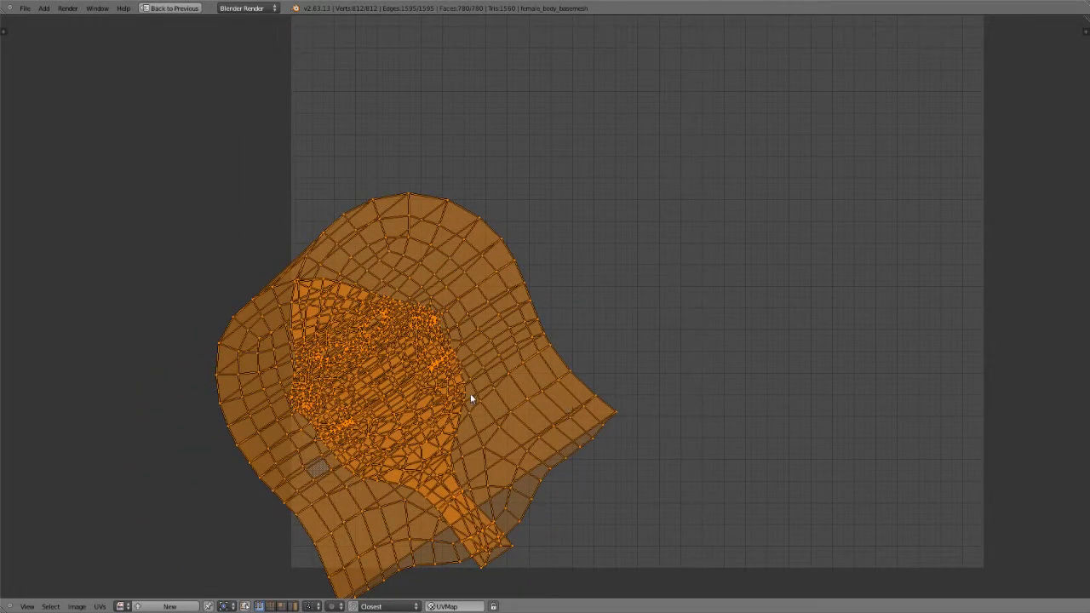
Undo the stitch of the two head islands and preview it again with every UV vertex selected.
key(ctrl+z)
scroll(586, 253, down, 3)
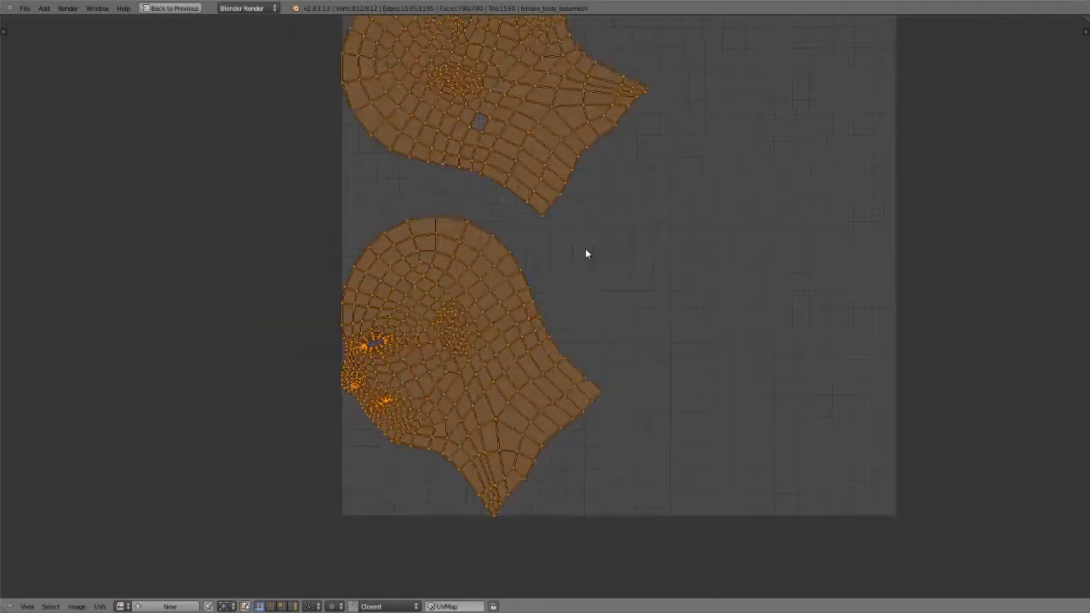
scroll(560, 224, up, 2)
middle_drag(567, 196, 527, 232)
scroll(527, 232, down, 1)
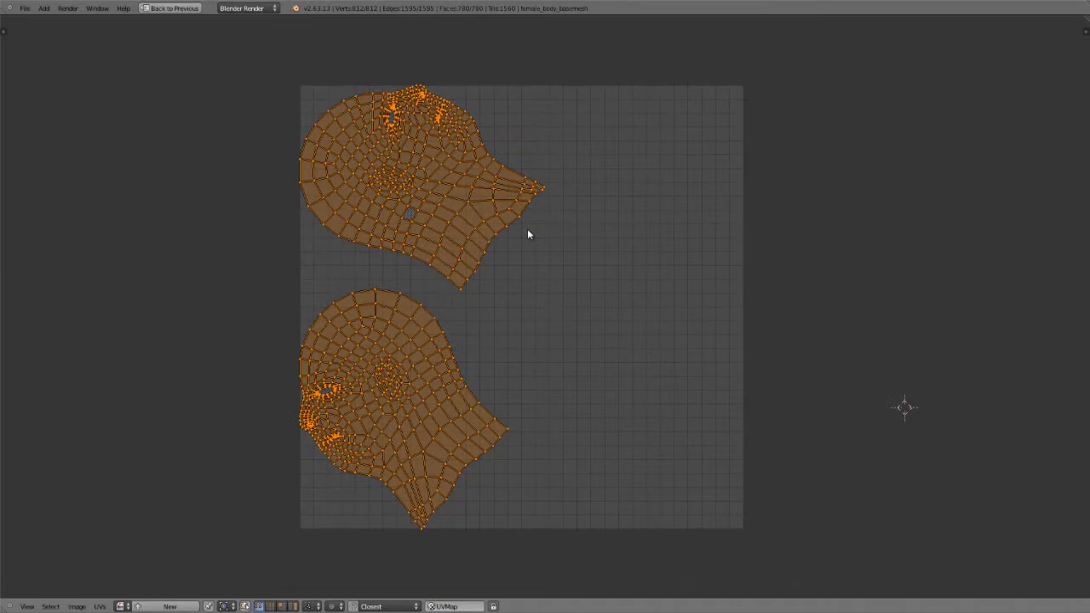
key(v)
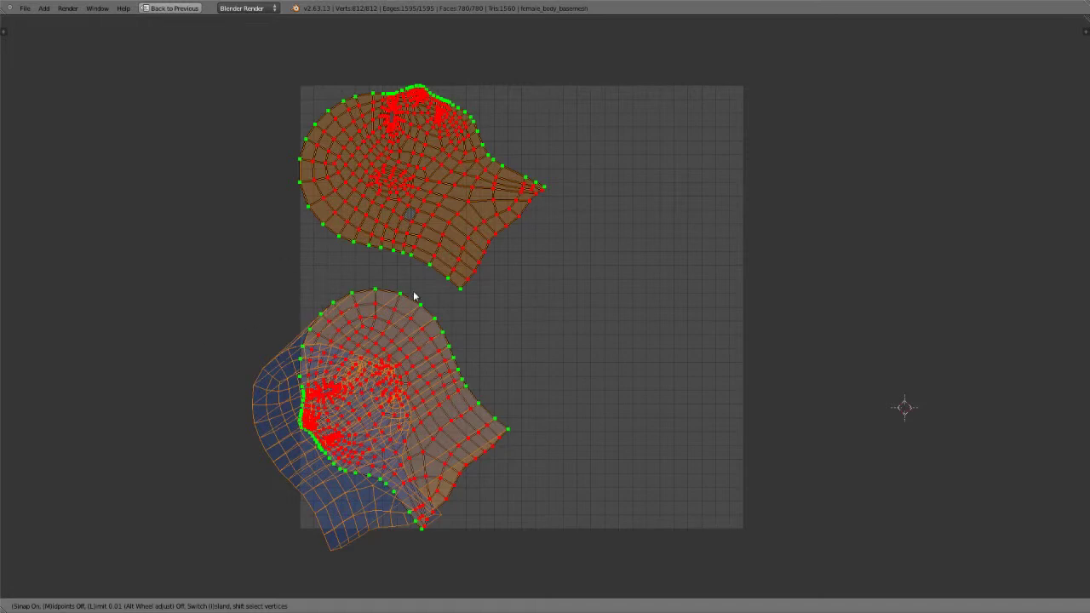
key(Return)
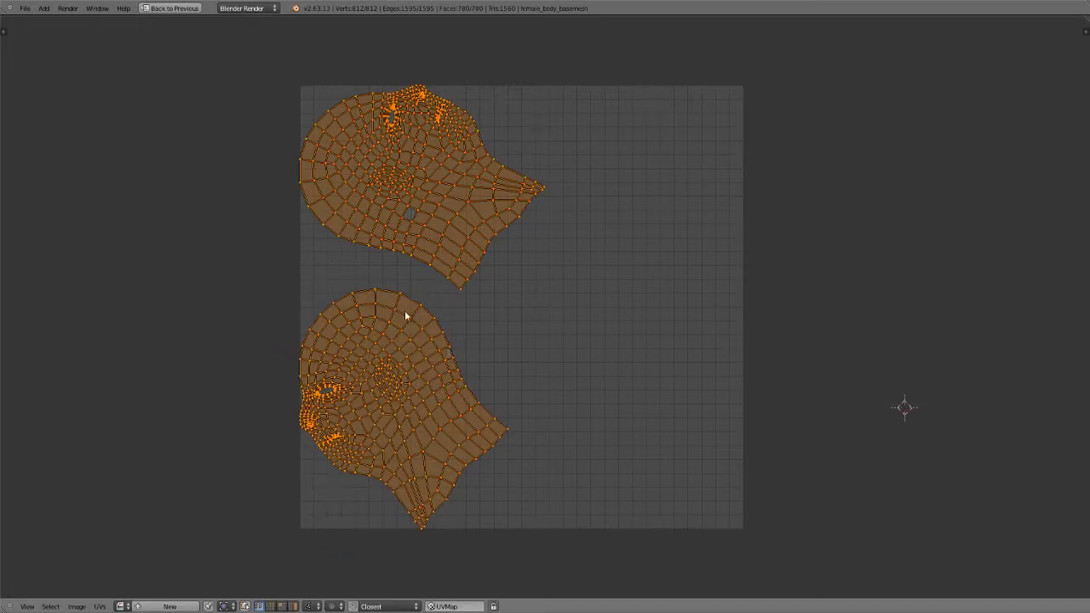
Deselect everything and select the lower island's border vertices from the forehead down to the nose.
key(a)
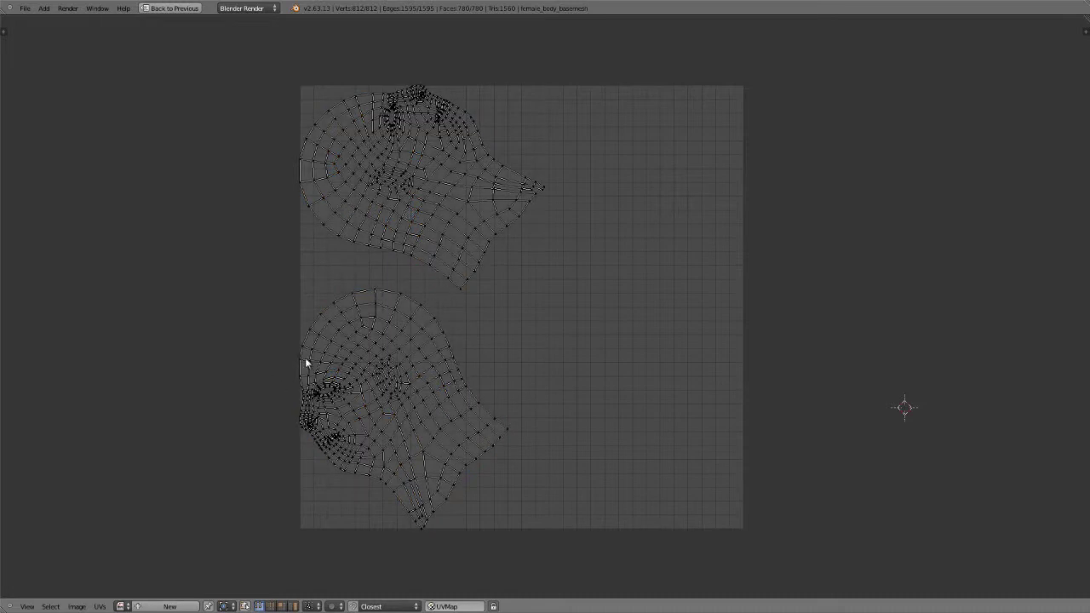
shift+right_click(302, 387)
shift+right_click(303, 404)
scroll(337, 397, up, 4)
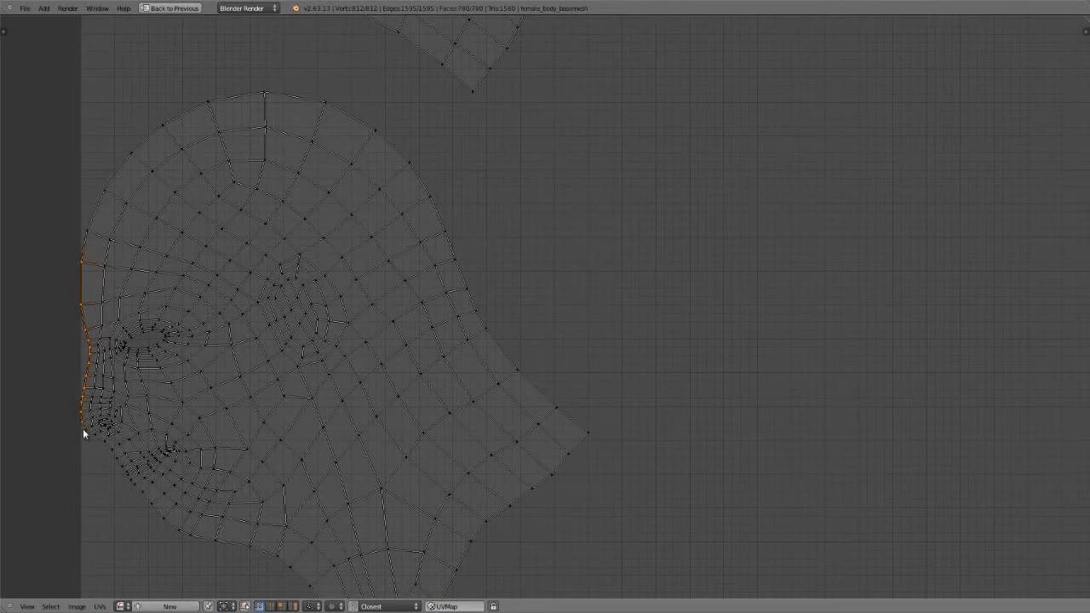
scroll(328, 258, down, 4)
Preview a stitch along the selected forehead-to-nose border, switching Snap off and back on to compare the result.
key(v)
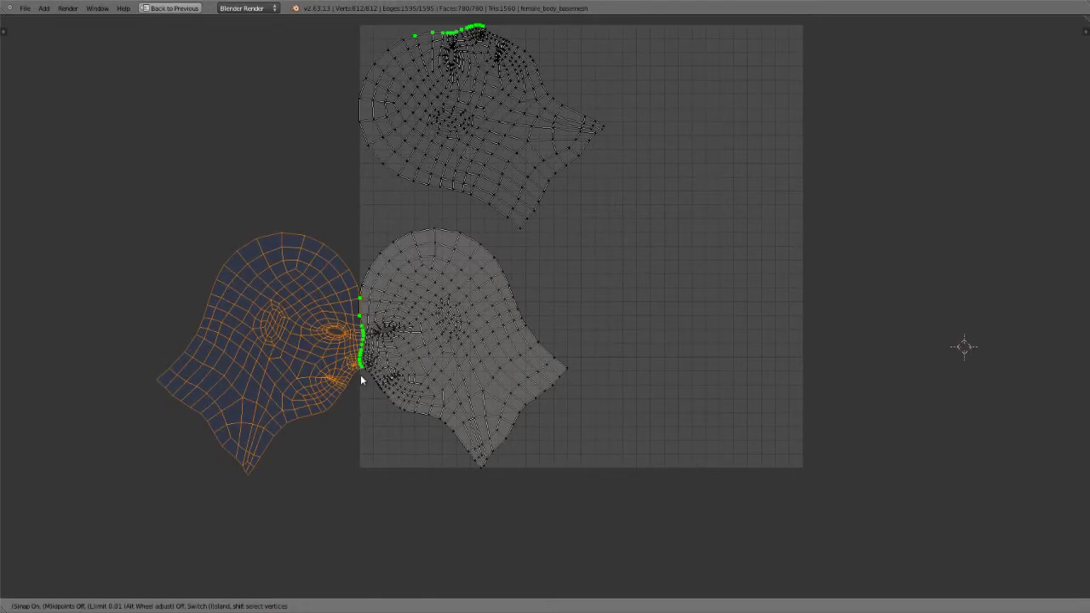
scroll(367, 345, up, 2)
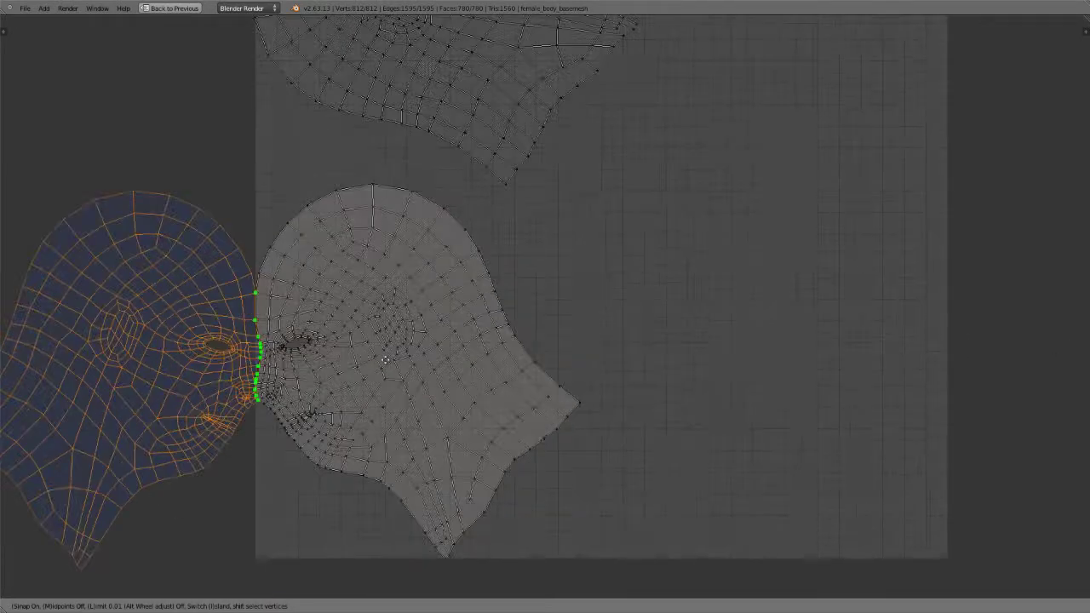
middle_drag(373, 357, 413, 383)
scroll(413, 382, down, 2)
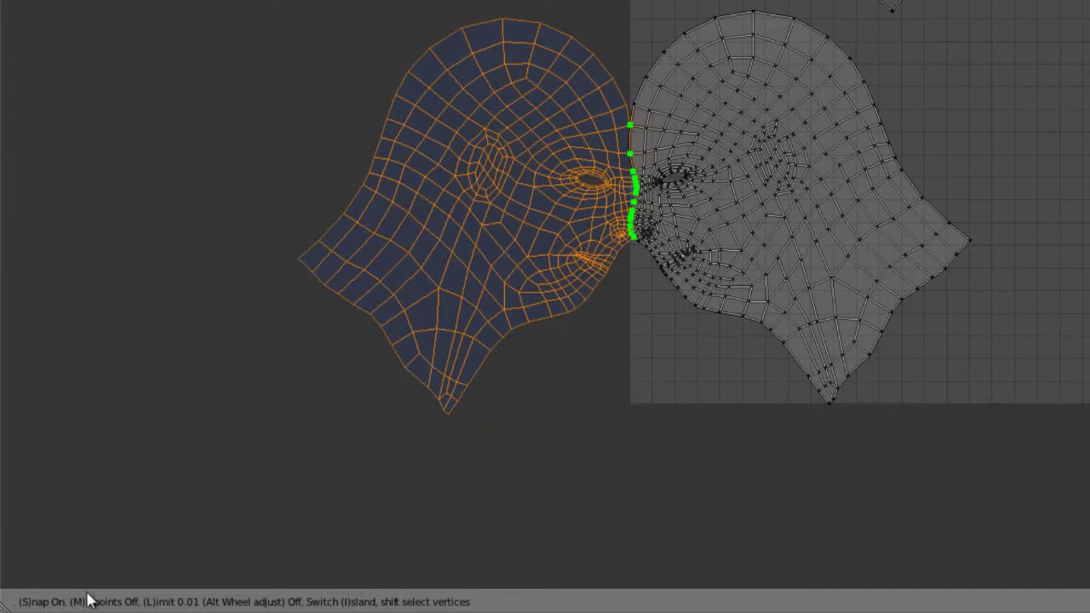
key(s)
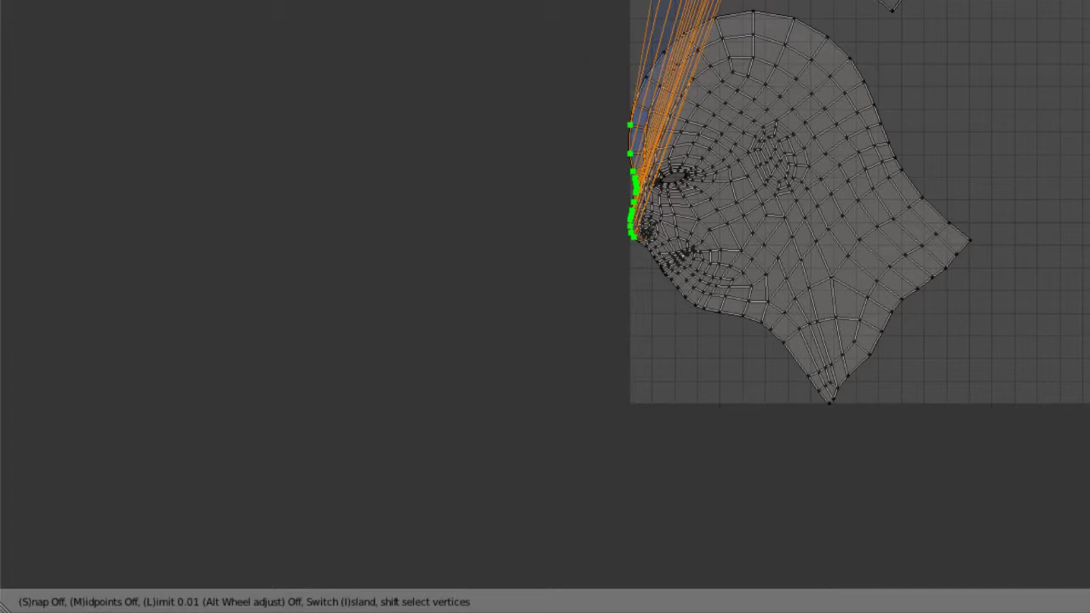
key(s)
scroll(618, 247, up, 3)
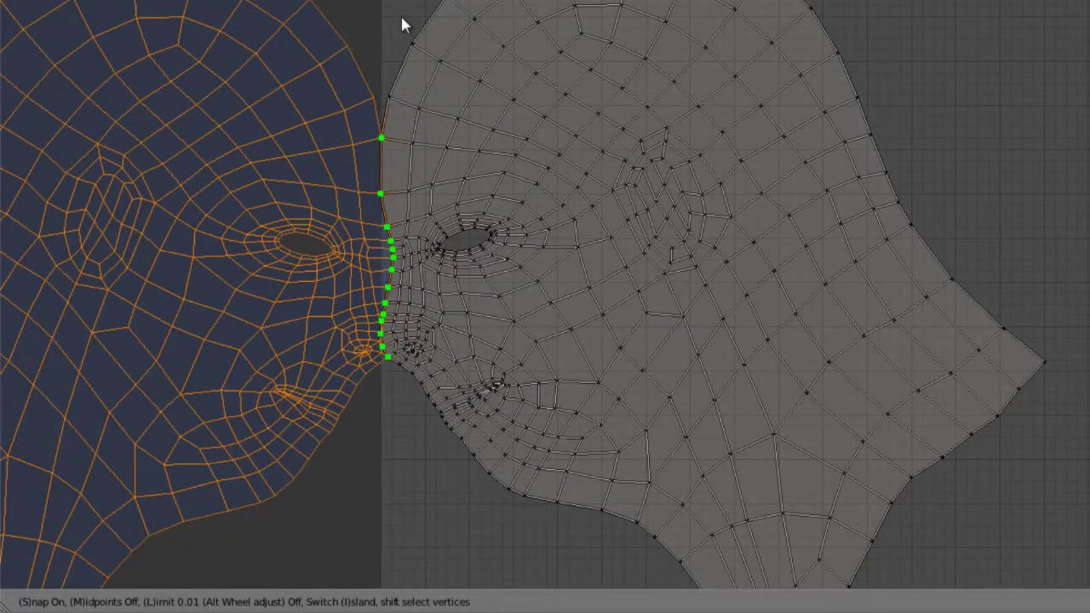
scroll(374, 255, down, 3)
scroll(578, 228, up, 2)
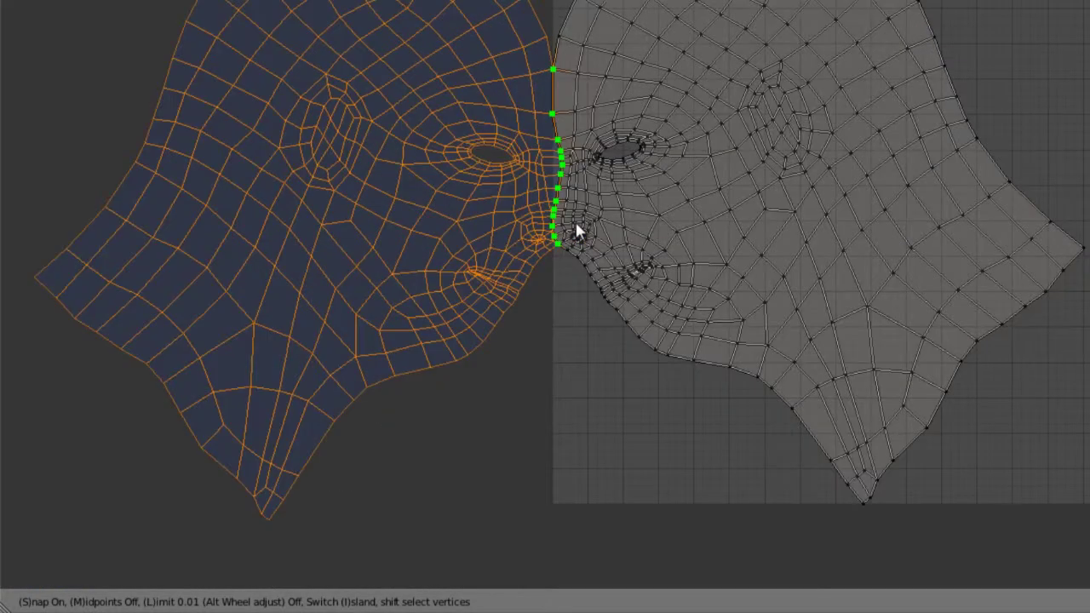
Turn the stitch's Midpoints option on to see its effect on the preview, and turn it off again.
key(m)
scroll(630, 191, down, 2)
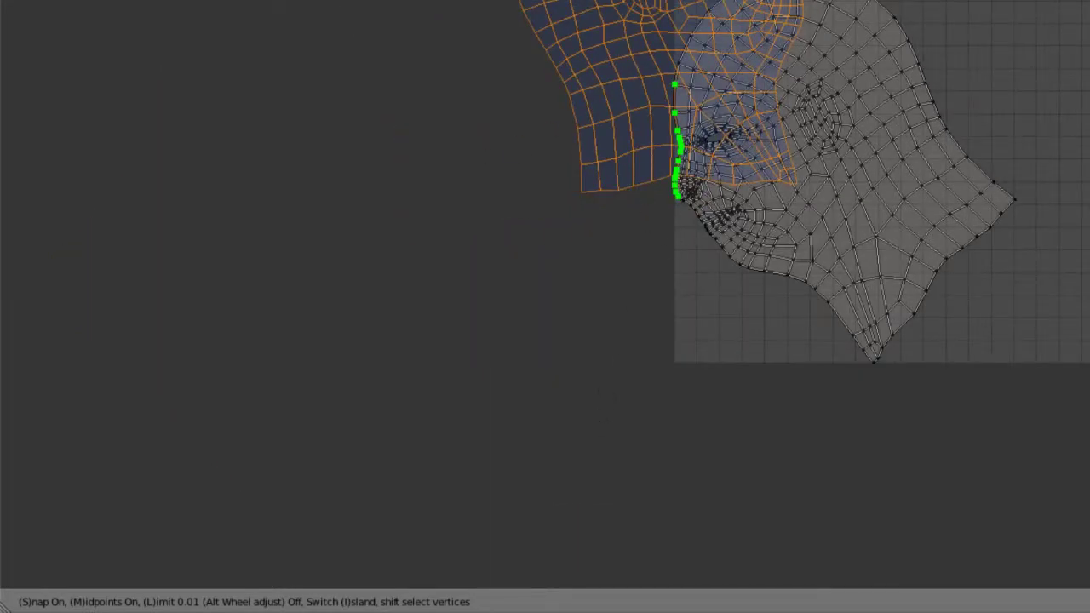
middle_drag(921, 52, 859, 156)
scroll(909, 81, up, 1)
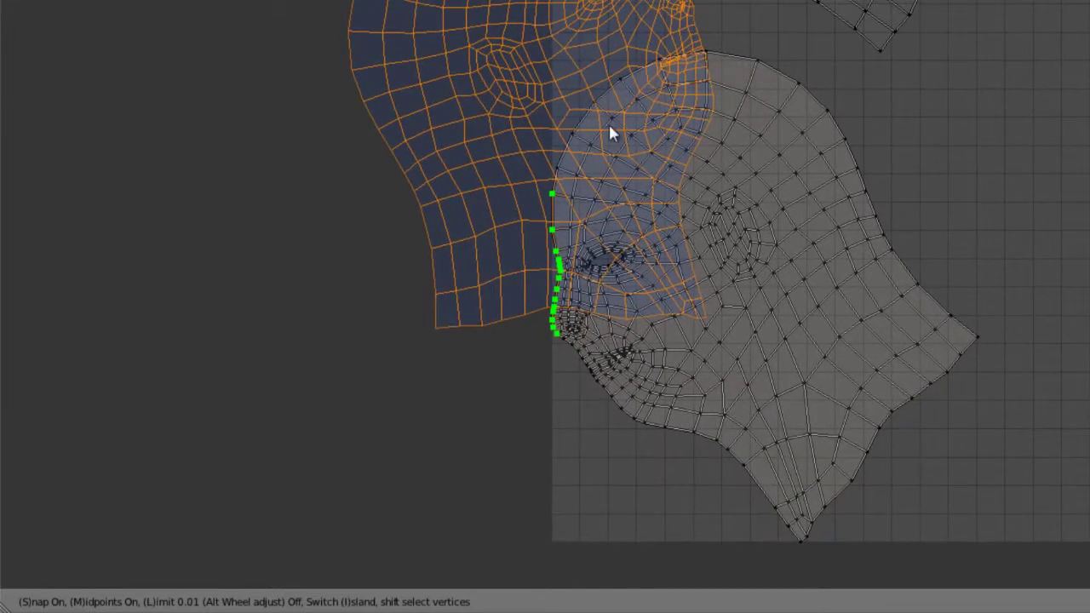
key(m)
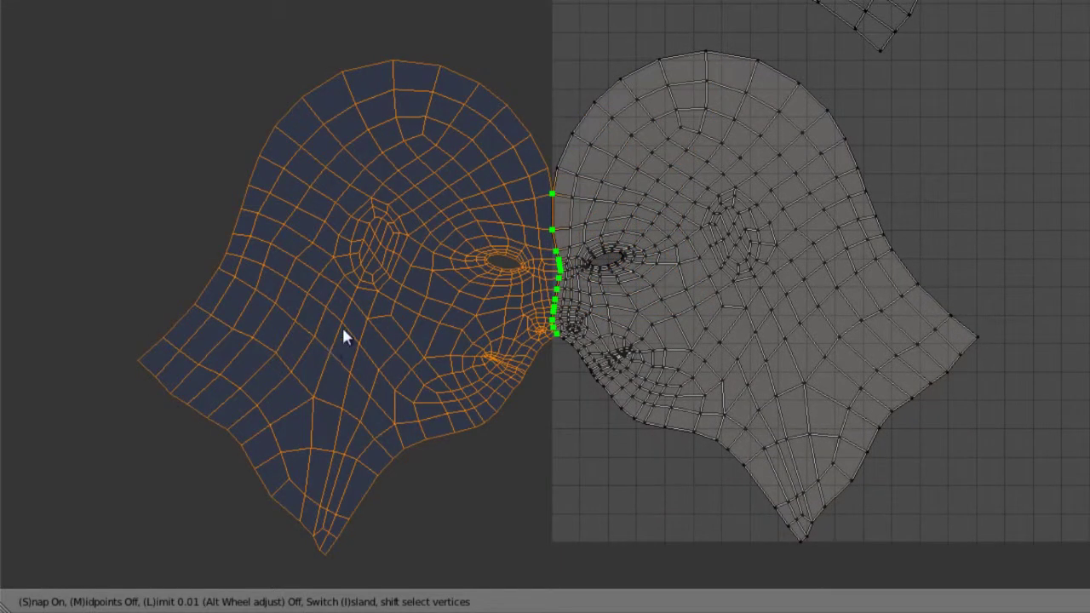
Enable the stitch's distance Limit and raise it to 0.70.
key(l)
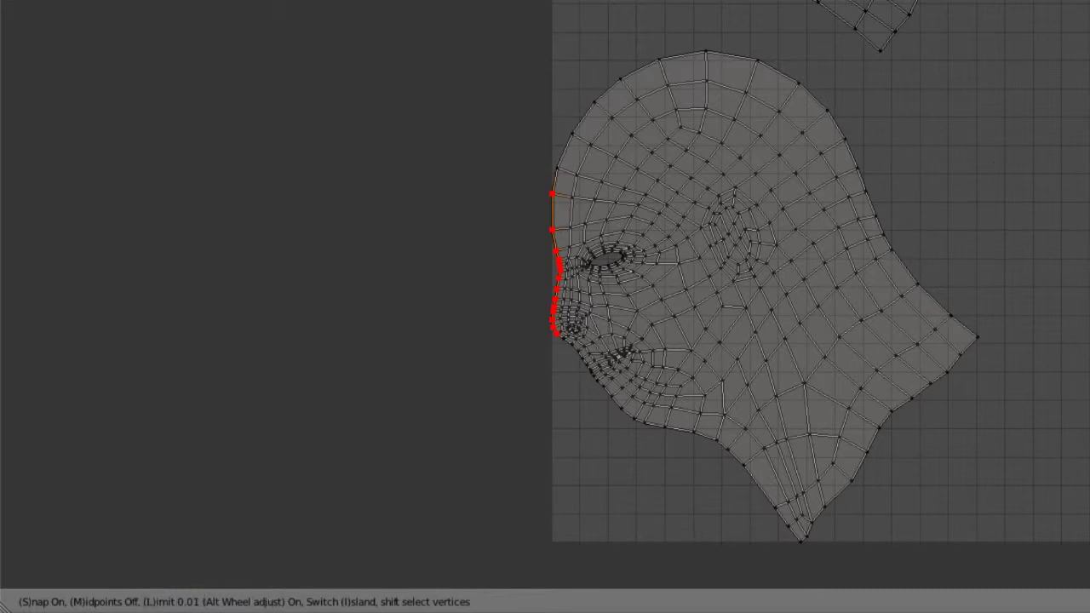
alt+scroll(820, 271, up, 5)
alt+scroll(202, 570, up, 6)
middle_drag(943, 175, 480, 298)
alt+scroll(445, 370, up, 12)
alt+scroll(501, 372, up, 20)
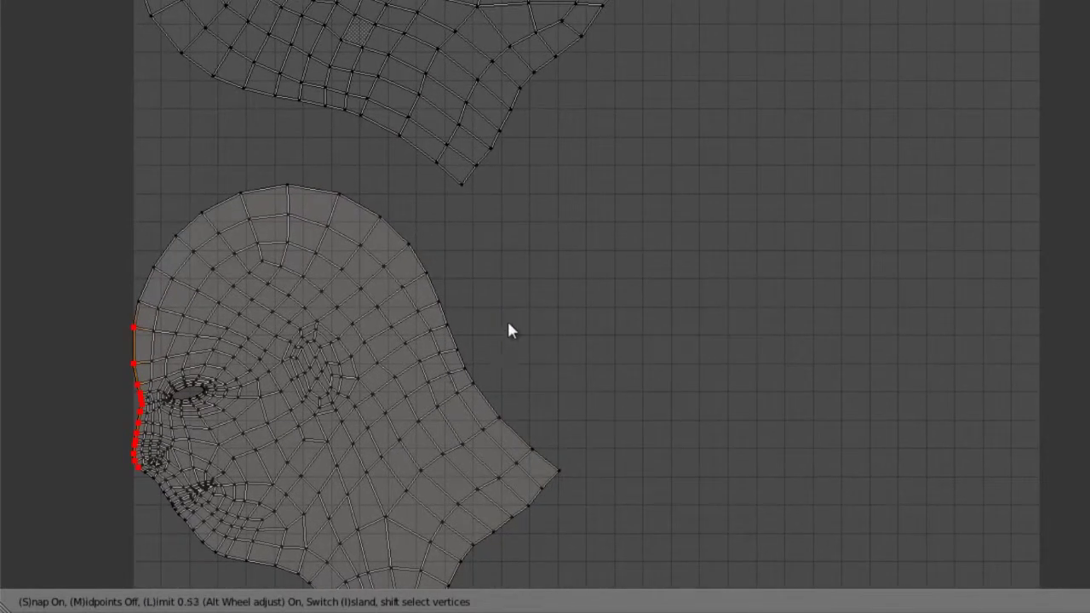
alt+scroll(521, 302, up, 8)
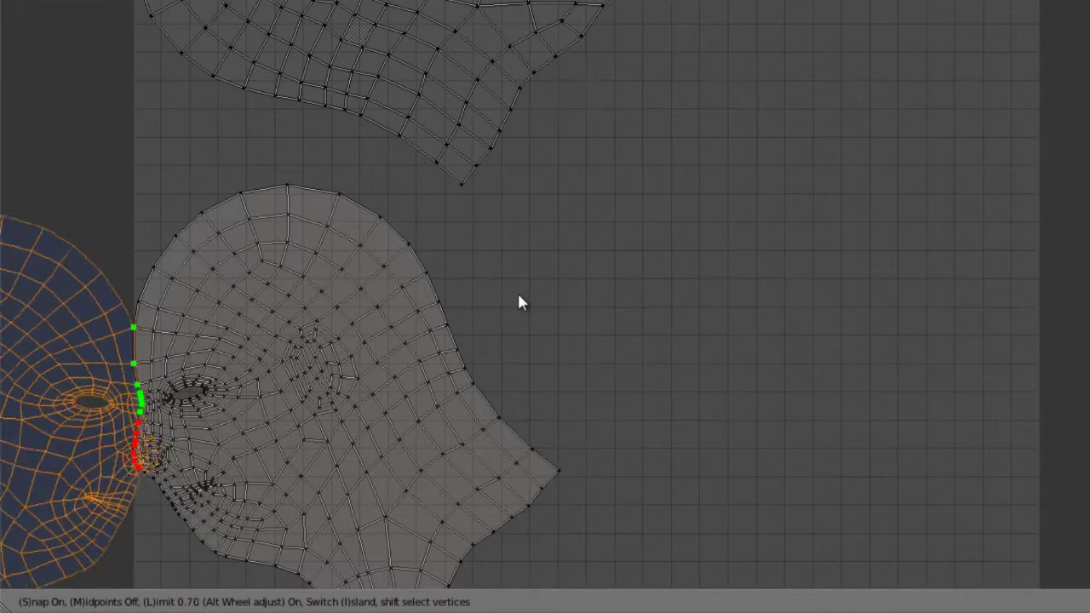
Vary the stitch limit down and up to 0.85, and switch the Limit option off.
alt+scroll(511, 299, down, 11)
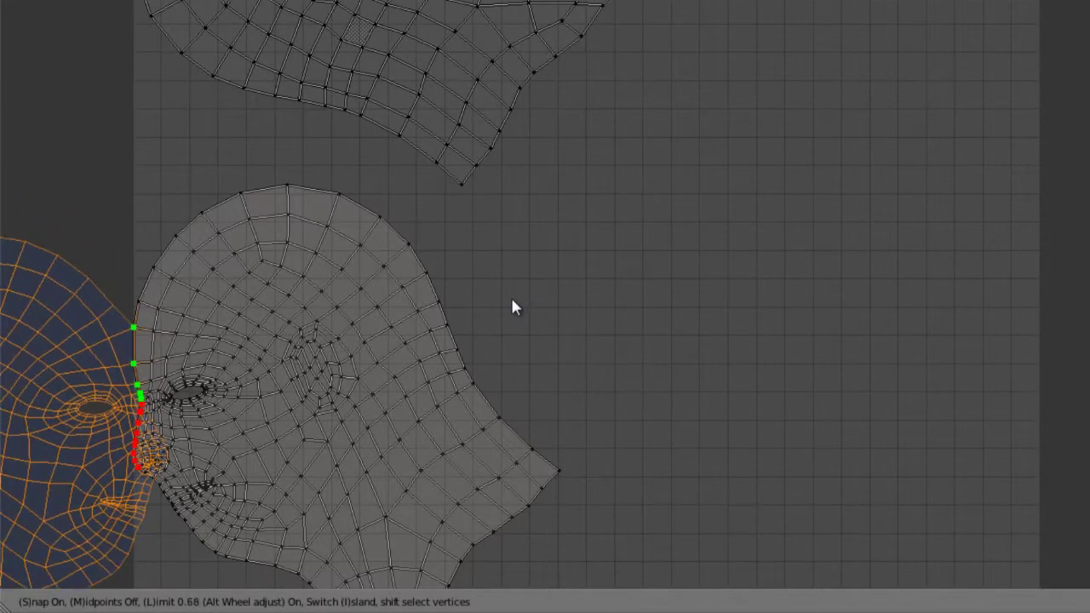
alt+scroll(510, 298, up, 14)
alt+scroll(510, 299, up, 3)
middle_drag(408, 319, 535, 272)
scroll(535, 273, up, 2)
key(l)
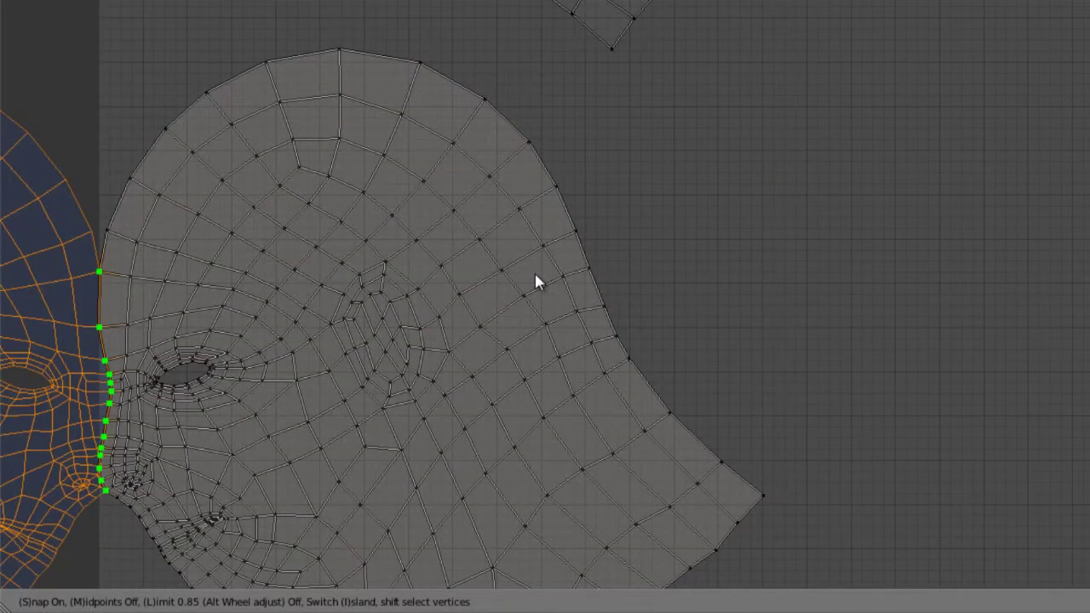
Switch the stitch's static island to the upper one and add the next border vertex above the forehead selection.
scroll(533, 271, down, 3)
scroll(576, 283, up, 2)
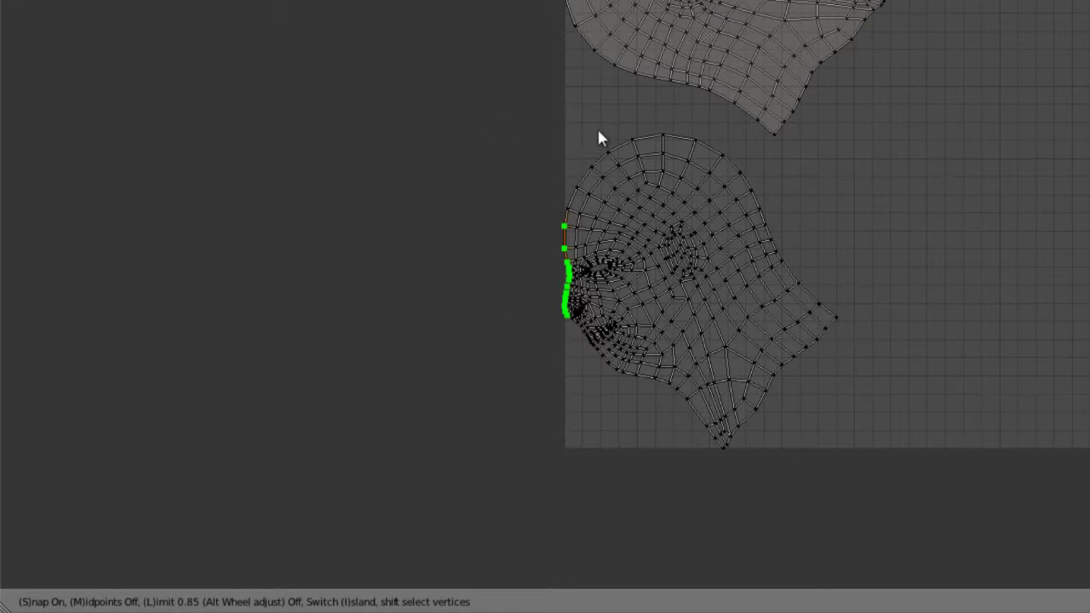
scroll(596, 119, up, 3)
middle_drag(529, 177, 707, 193)
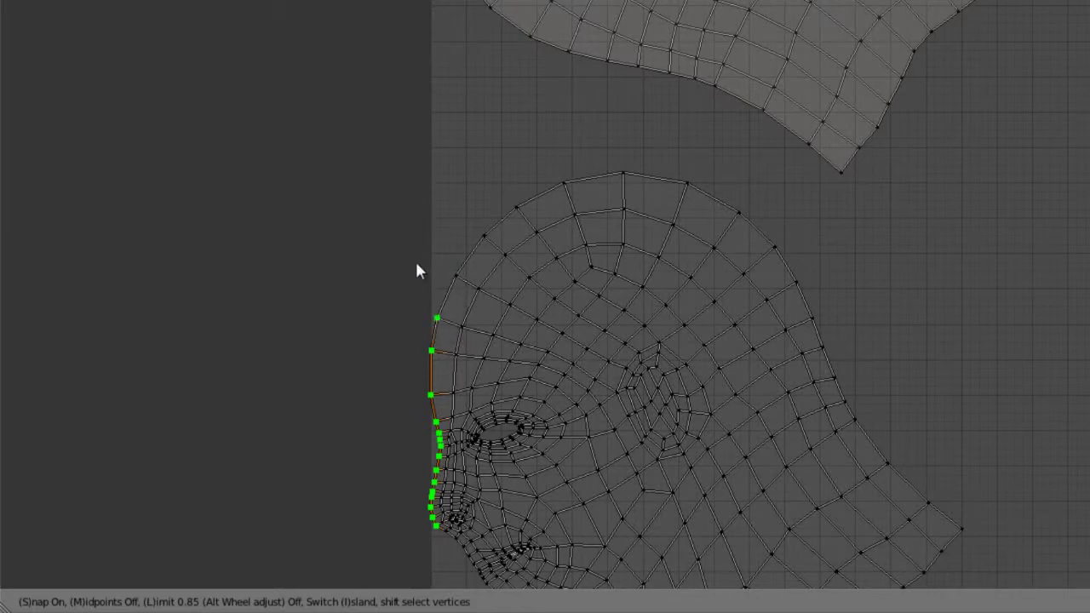
Extend the stitch with the lower island's border vertices below the nose toward the lips, and apply it.
middle_drag(460, 232, 509, 7)
scroll(481, 284, up, 1)
scroll(482, 285, up, 1)
middle_drag(325, 392, 444, 92)
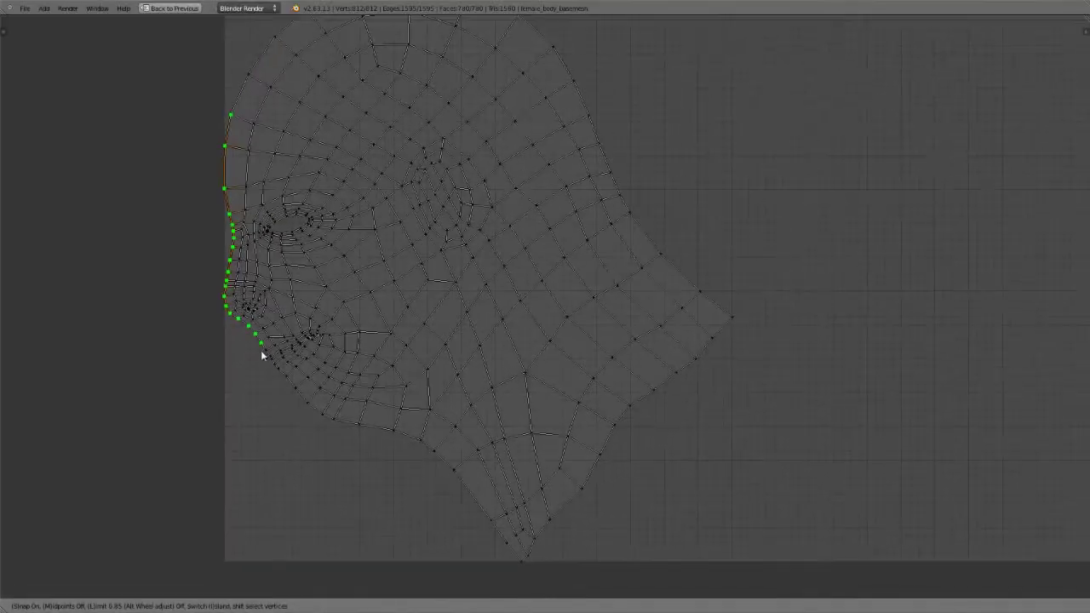
shift+right_click(270, 364)
click(296, 415)
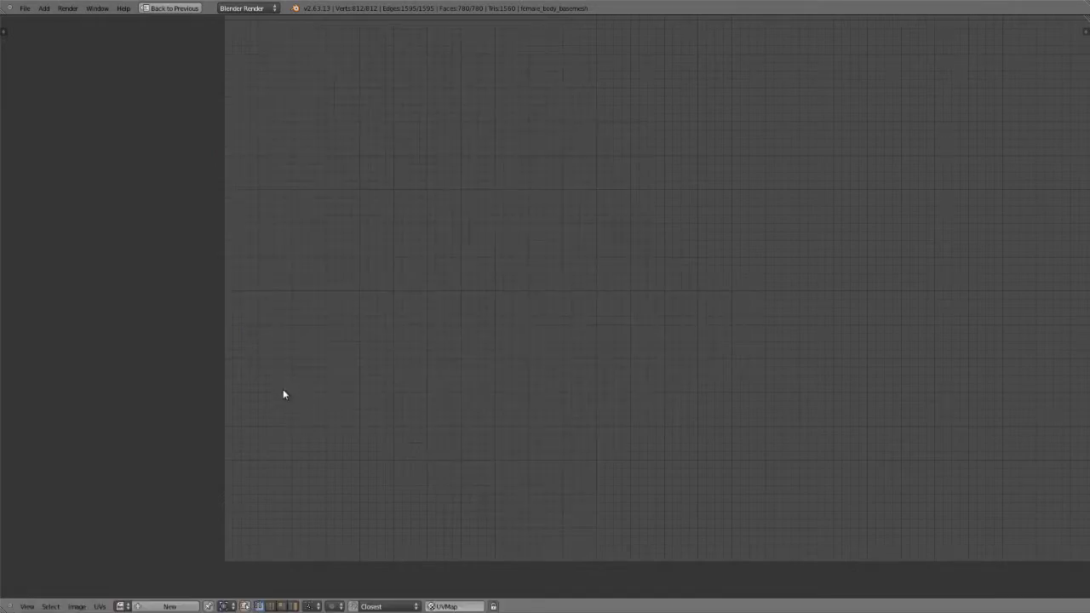
Undo the applied stitch and bring the lower head island back into close view.
scroll(442, 382, down, 5)
key(ctrl+z)
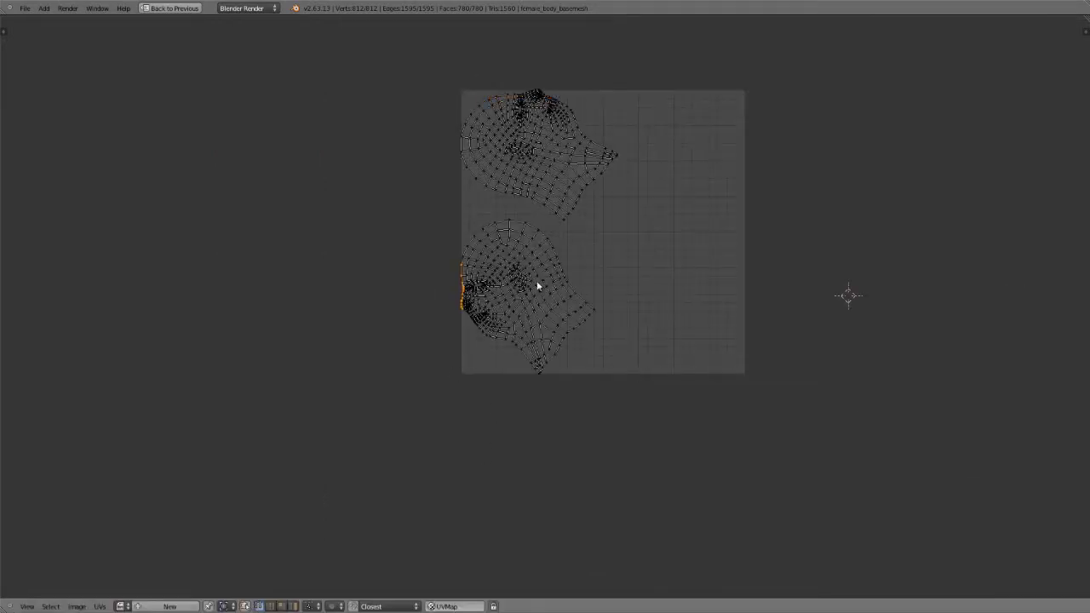
scroll(453, 297, up, 4)
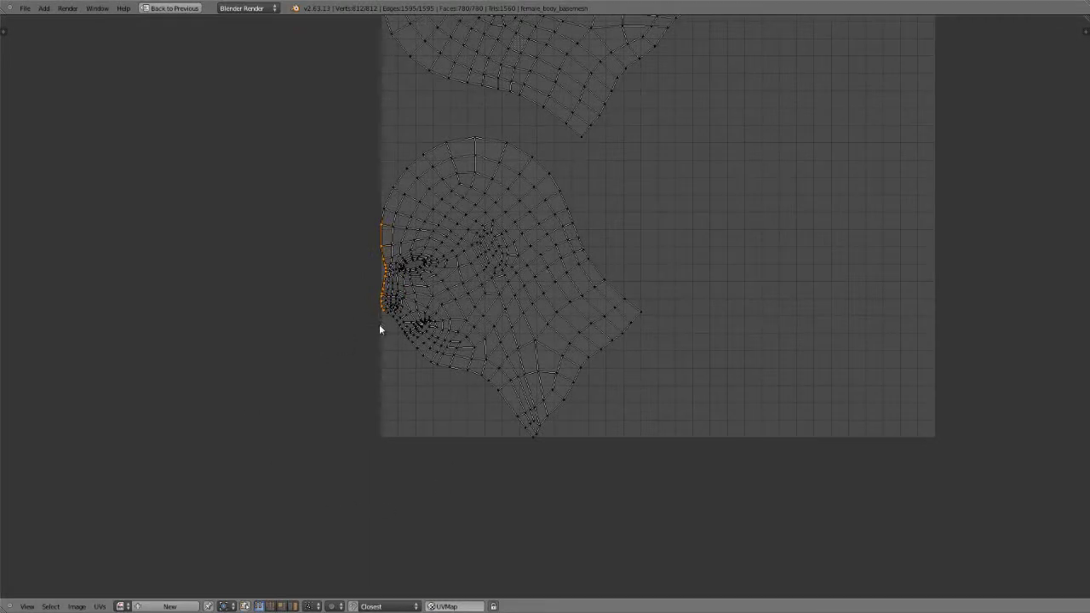
Start a new stitch on the selected border and extend it with the lower island's vertices below the nose down to the lips.
key(v)
scroll(390, 339, up, 5)
shift+right_click(67, 326)
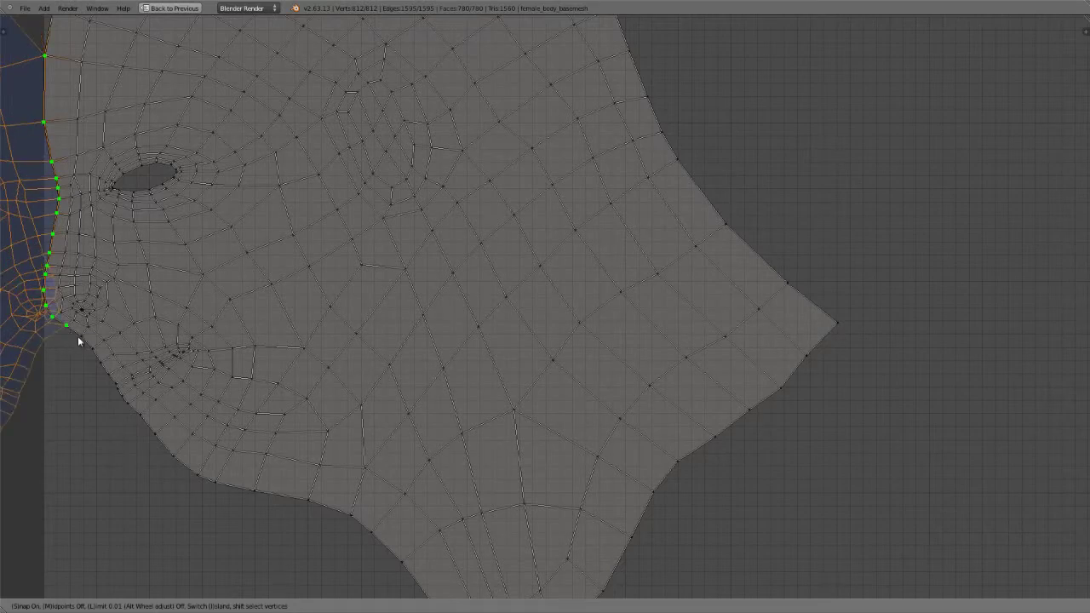
shift+right_click(81, 336)
shift+right_click(91, 349)
shift+right_click(101, 364)
shift+right_click(110, 376)
shift+right_click(115, 387)
shift+right_click(116, 384)
shift+right_click(116, 384)
shift+right_click(118, 388)
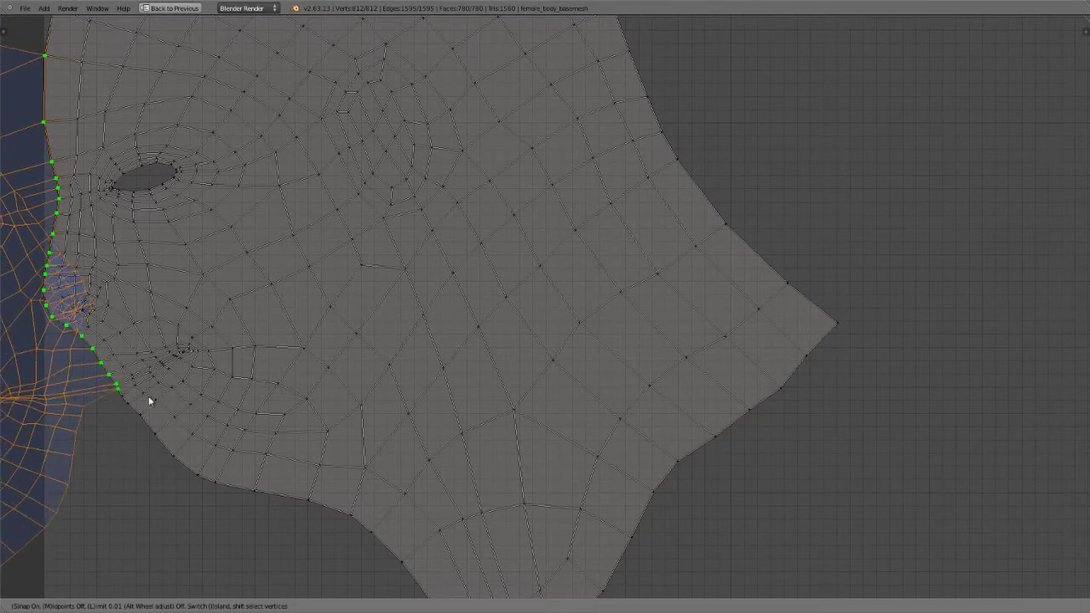
Inspect the stitch preview around the nose and mouth, and toggle the Midpoints option on and back off.
middle_drag(225, 388, 468, 349)
scroll(468, 349, down, 2)
middle_drag(426, 299, 428, 311)
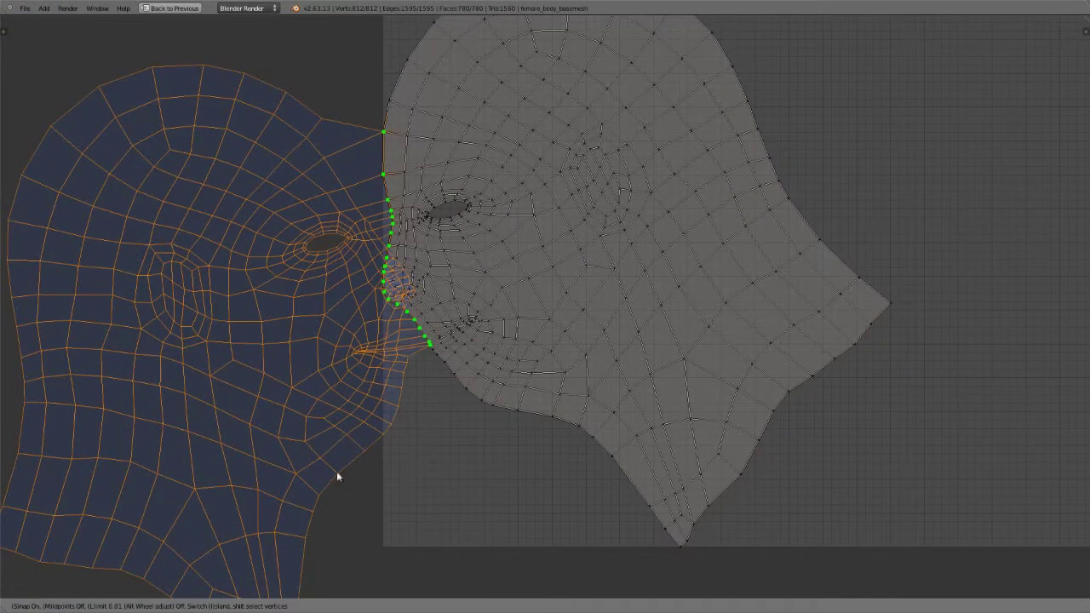
scroll(378, 346, up, 2)
middle_drag(314, 318, 370, 308)
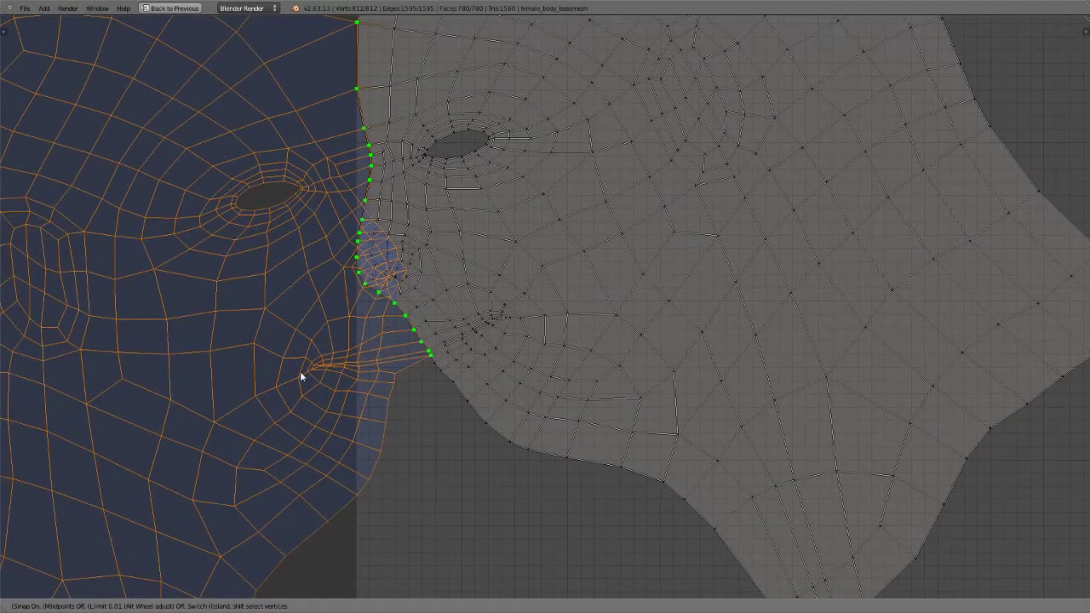
key(m)
scroll(423, 313, down, 3)
middle_drag(511, 298, 459, 380)
key(m)
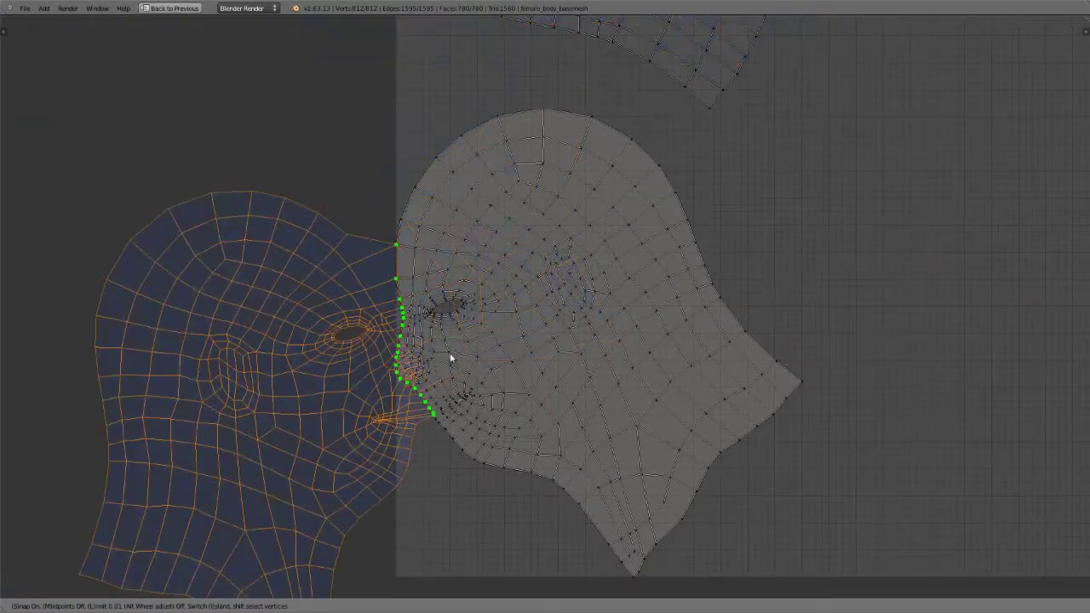
Remove the border vertices between the nose and the lips from the stitch.
scroll(395, 402, up, 3)
shift+right_click(291, 468)
shift+right_click(302, 480)
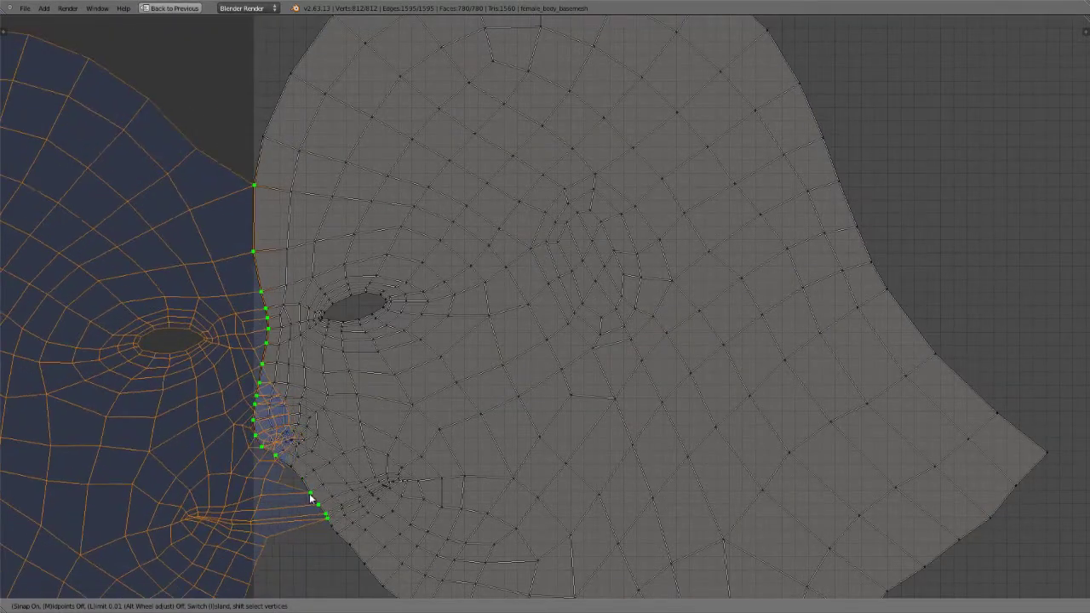
shift+right_click(311, 494)
shift+right_click(316, 504)
shift+right_click(323, 513)
shift+right_click(324, 518)
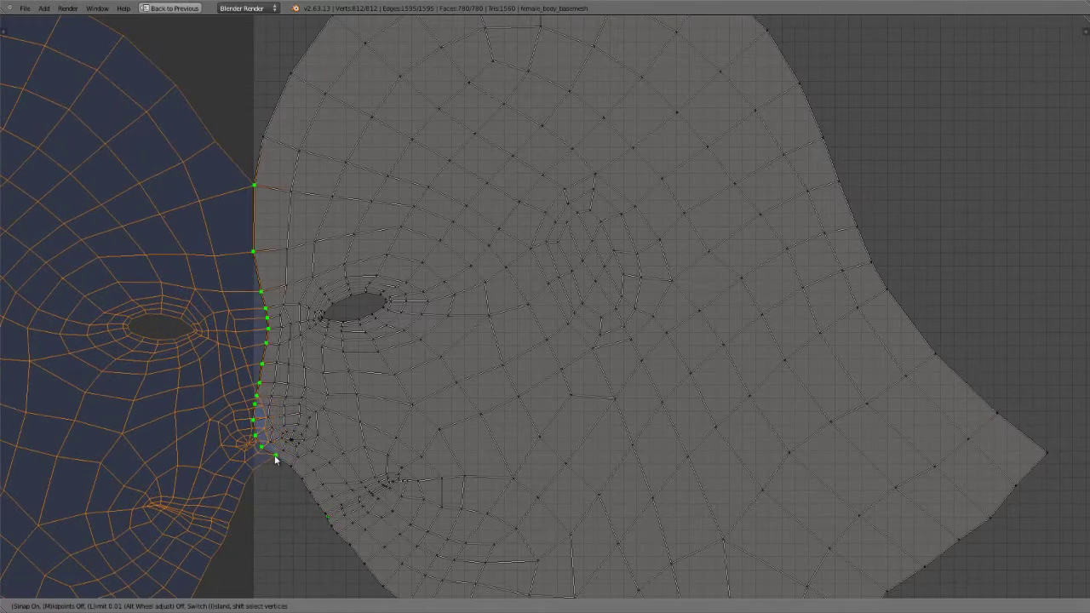
Trim the stitch's vertices under the nose tip, adding the two nearest the tip back in.
shift+right_click(274, 455)
shift+click(261, 446)
shift+click(257, 435)
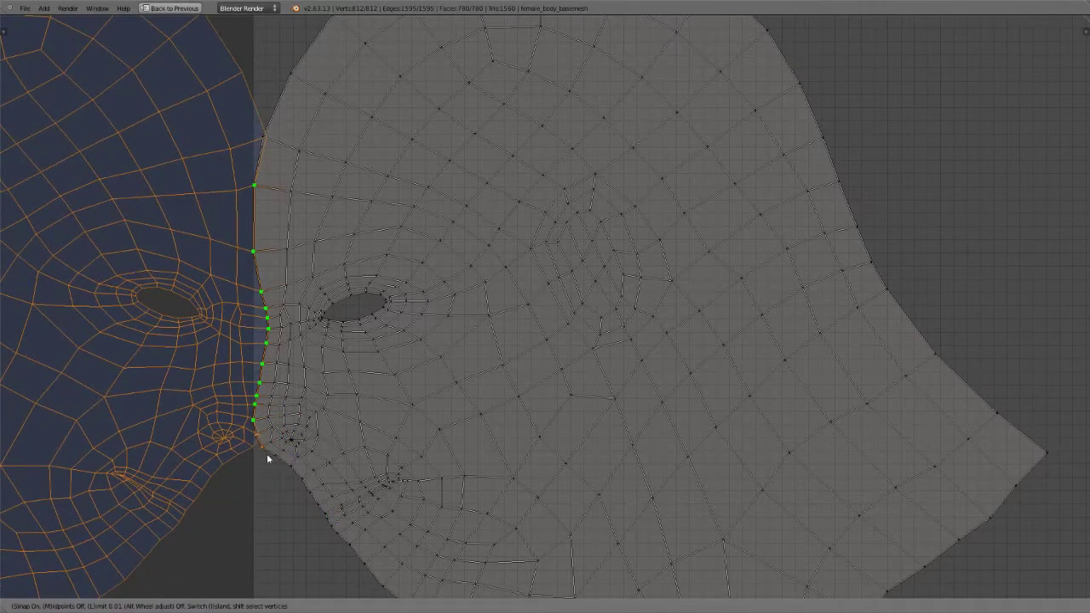
shift+click(253, 422)
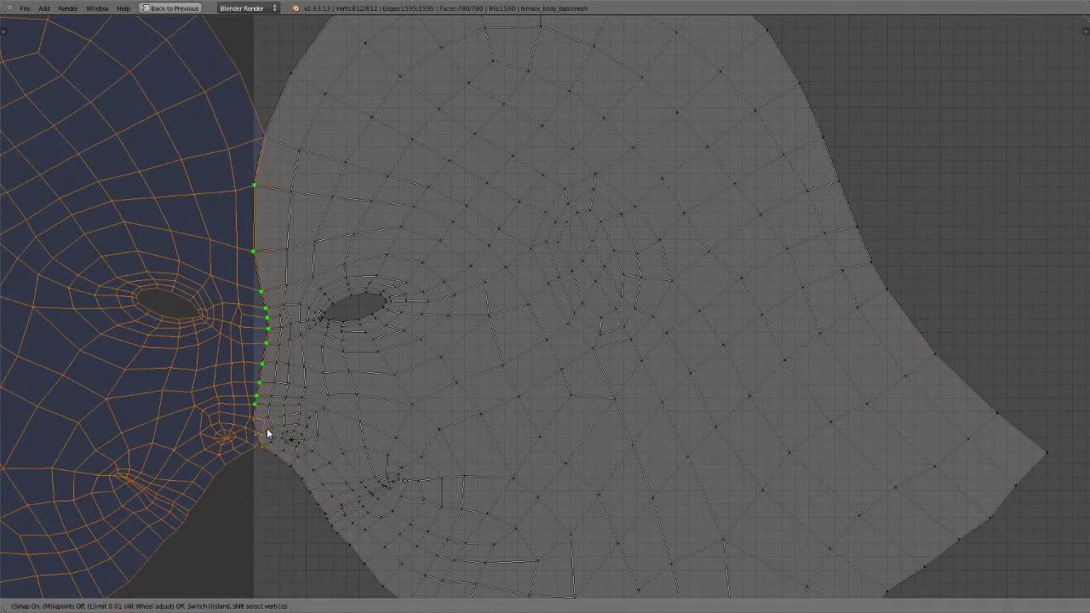
shift+right_click(252, 419)
shift+right_click(258, 434)
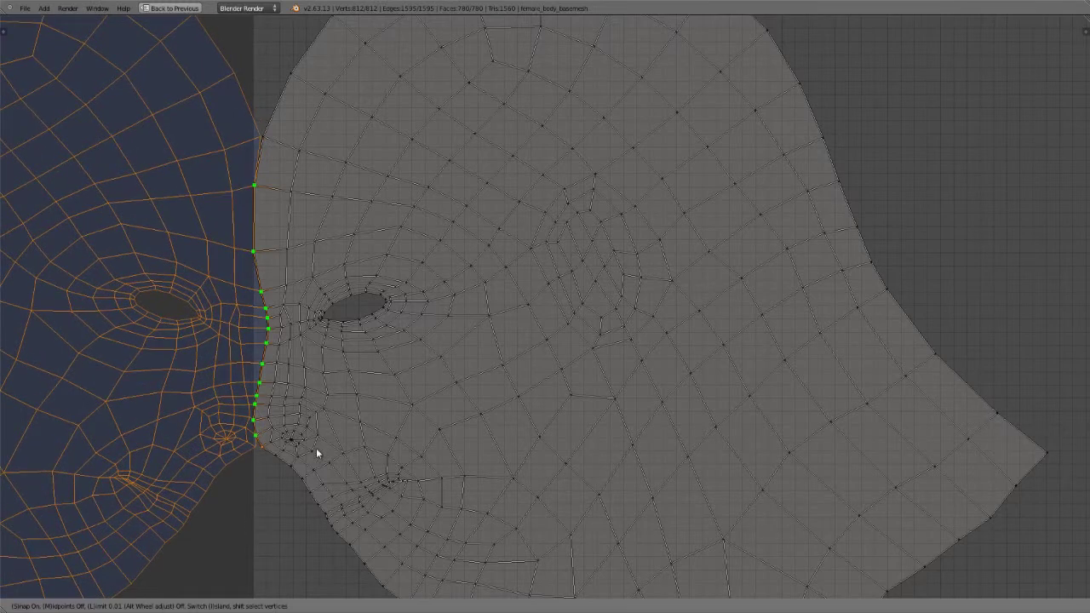
Extend the stitch by the next border vertex above the forehead selection instead of the one beyond it, and apply the stitch.
scroll(369, 412, down, 3)
middle_drag(400, 400, 455, 402)
scroll(521, 361, down, 5)
scroll(465, 410, up, 3)
middle_drag(523, 360, 489, 387)
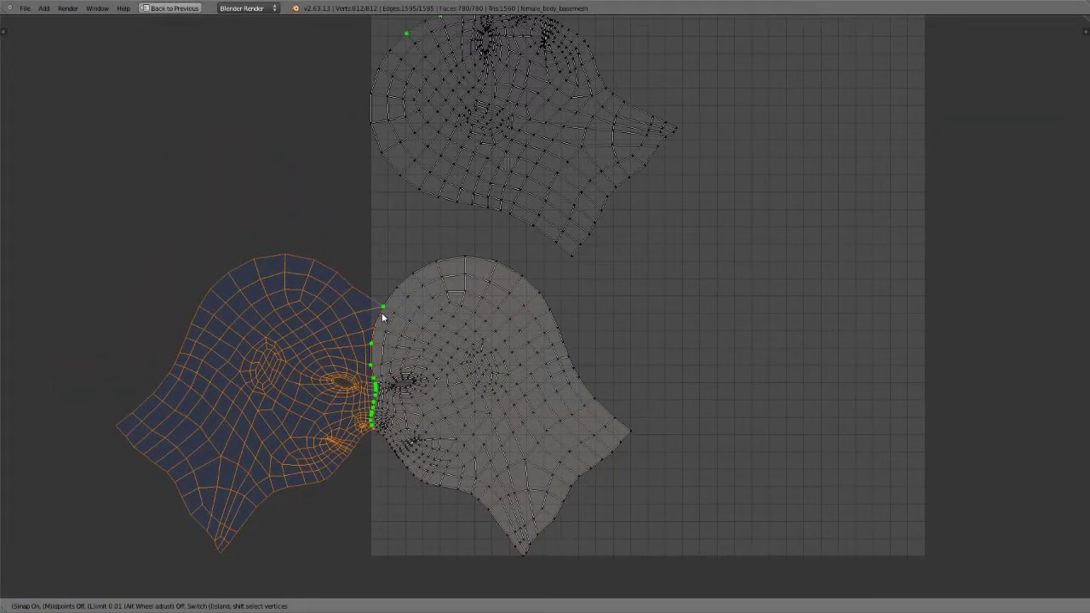
shift+click(381, 309)
shift+click(381, 310)
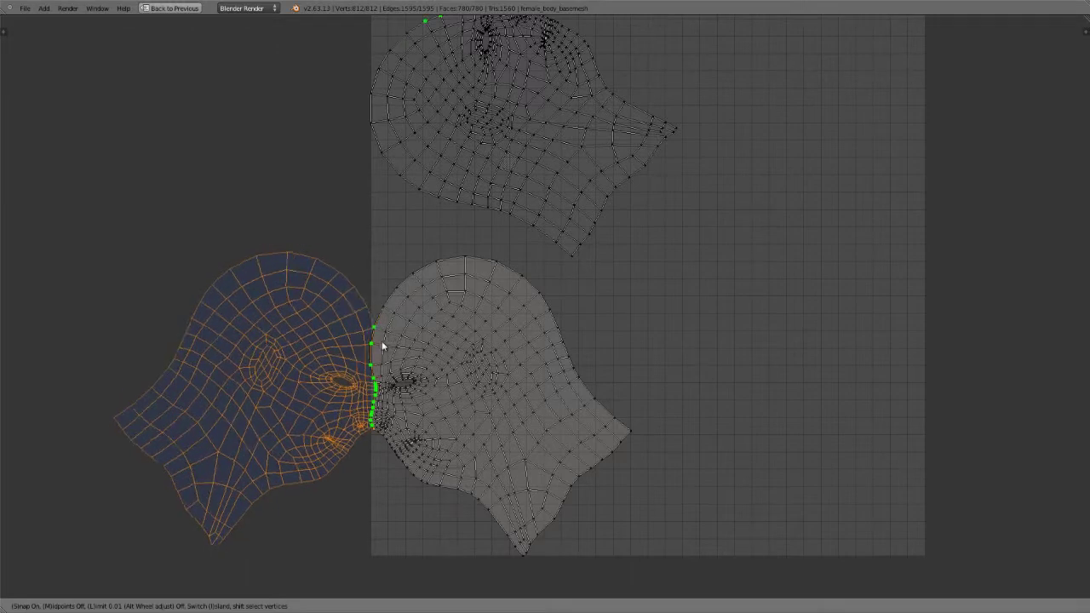
click(378, 315)
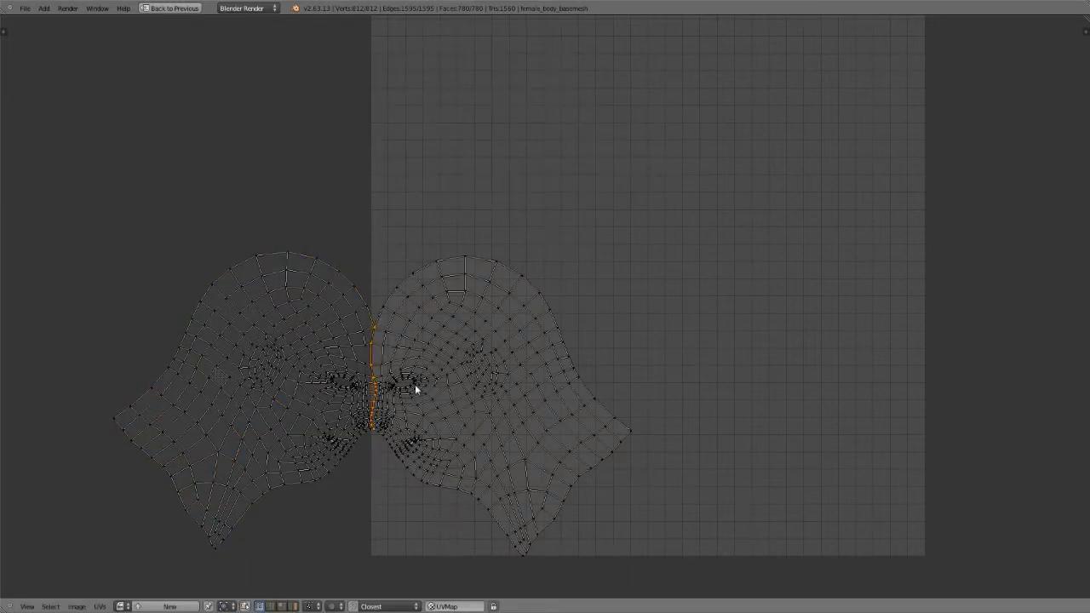
Select all the UVs of the joined head and examine the stitched seam up close.
key(a)
key(a)
scroll(529, 363, up, 2)
scroll(528, 361, up, 1)
scroll(498, 310, up, 1)
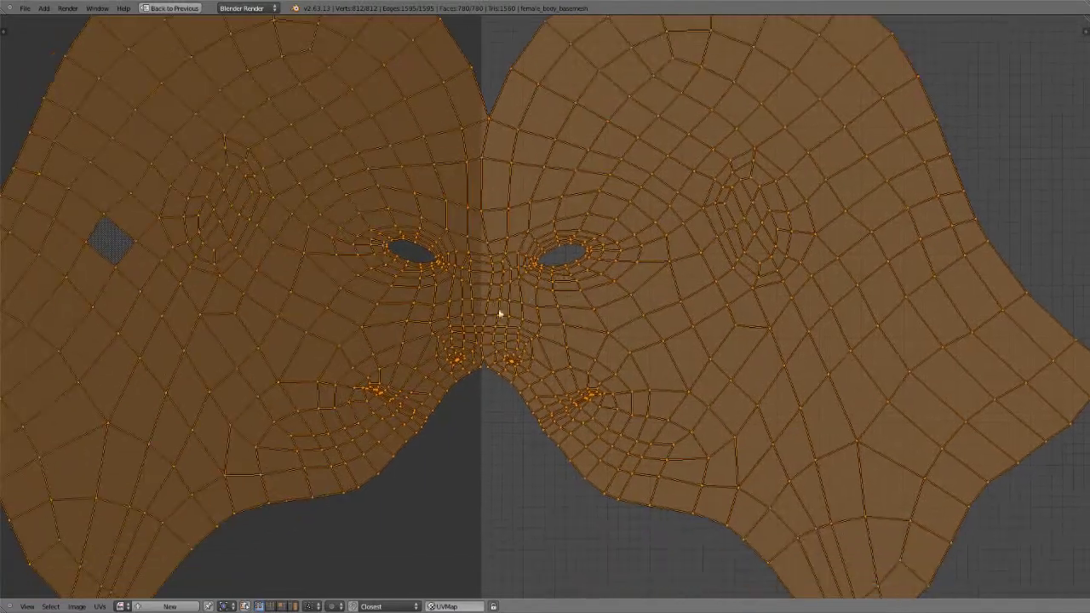
Turn on UV sculpting and try the brush around the joined nose and eyes.
click(100, 606)
scroll(265, 478, down, 3)
drag(531, 281, 480, 330)
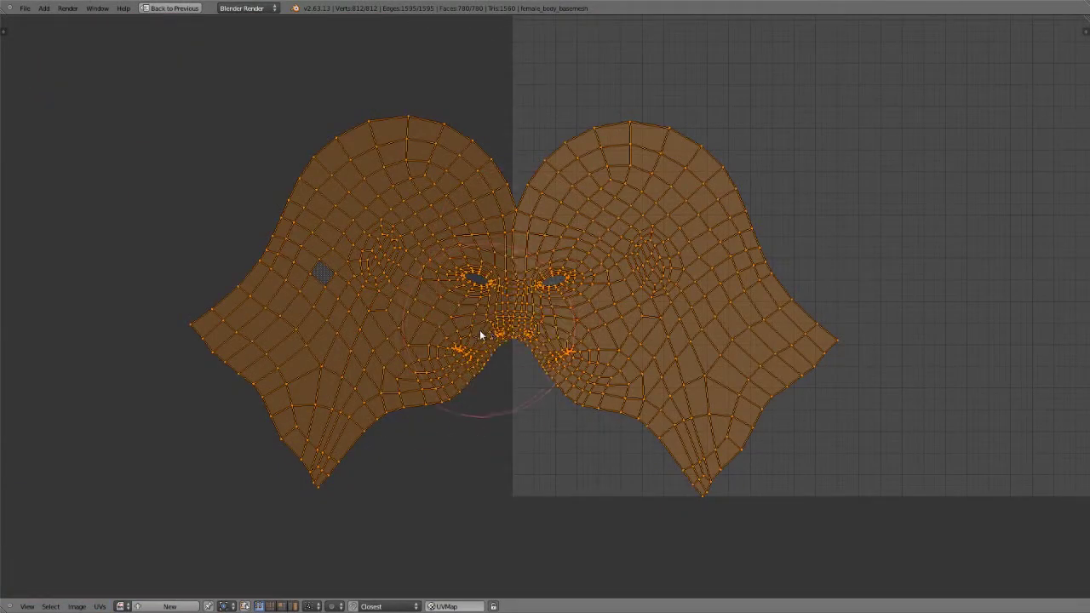
click(100, 606)
click(127, 588)
scroll(616, 192, up, 2)
scroll(547, 324, down, 3)
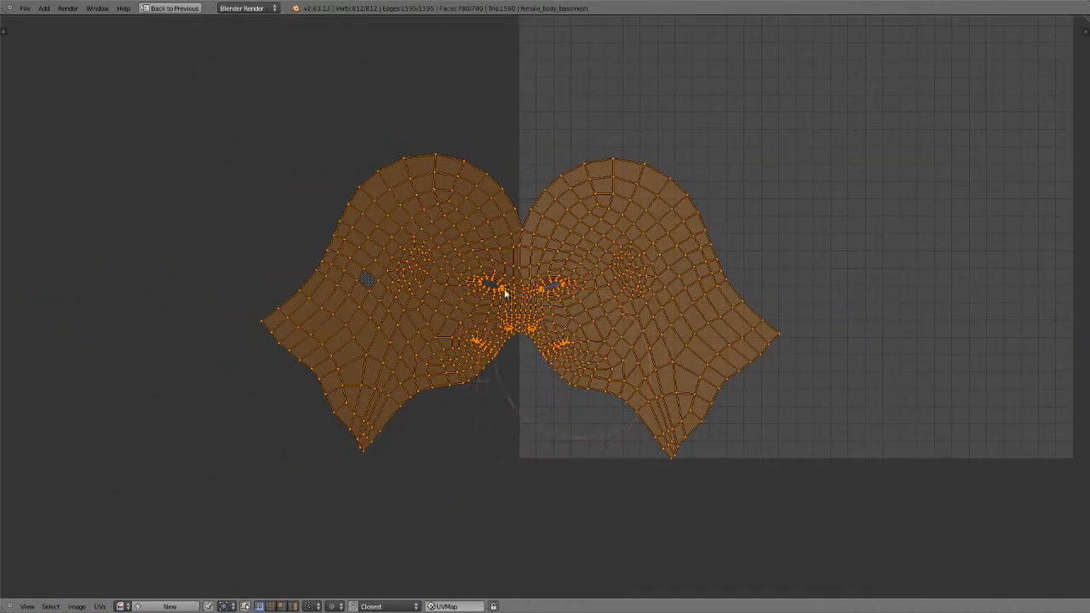
scroll(540, 353, up, 3)
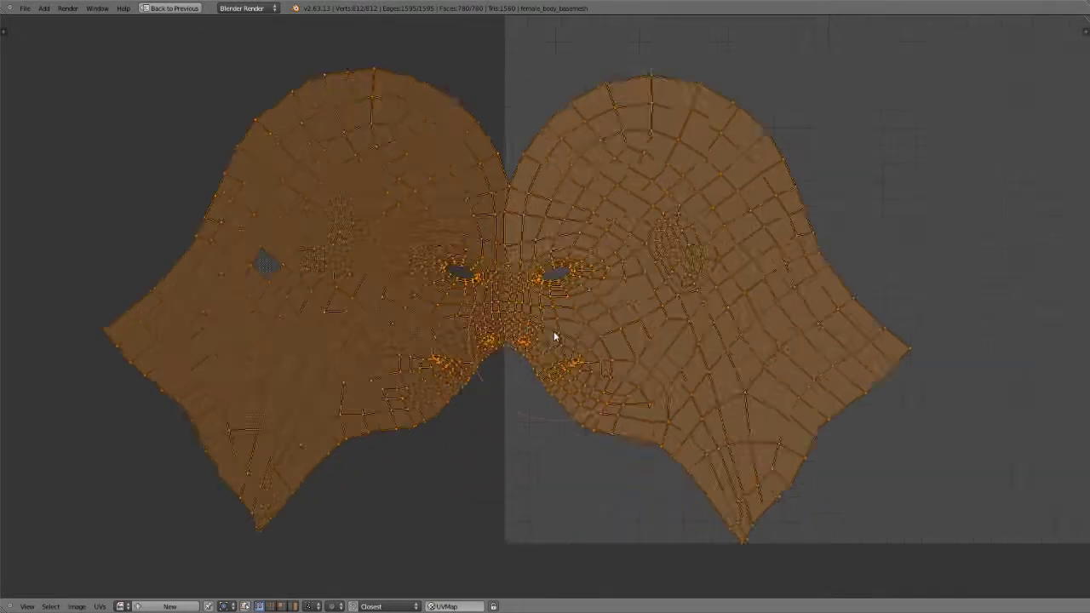
scroll(479, 170, up, 2)
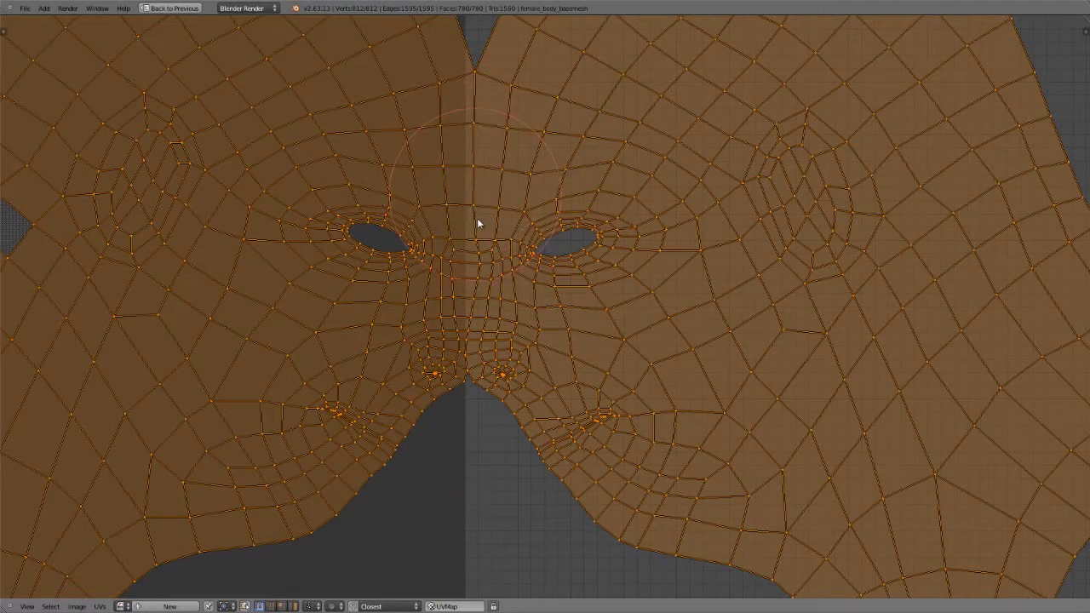
scroll(479, 224, down, 2)
scroll(510, 332, up, 2)
scroll(513, 335, down, 2)
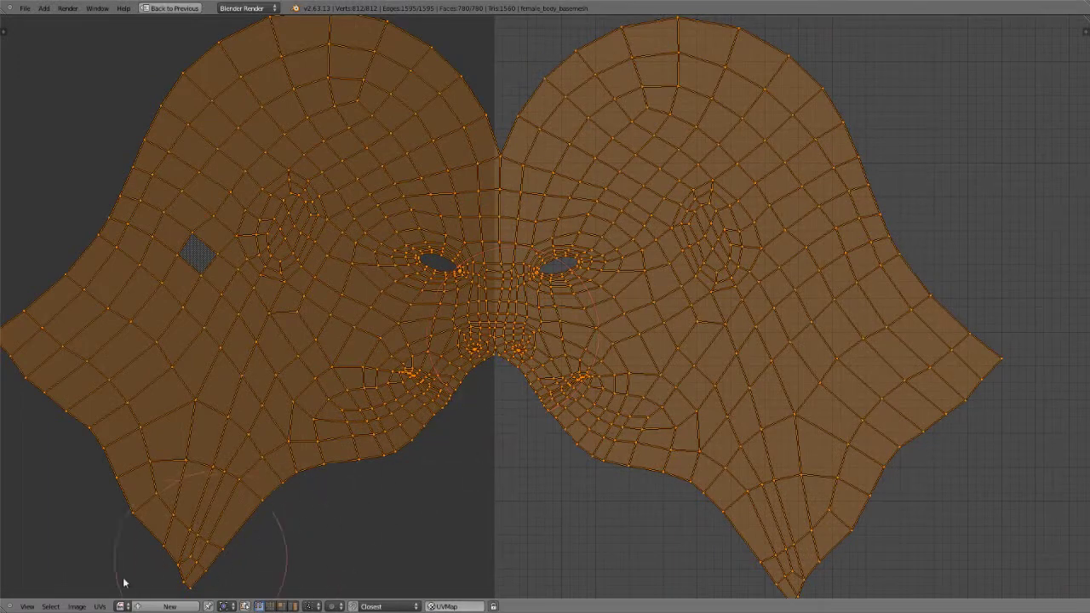
Turn off UV sculpting, and start and cancel a stitch on the fully selected layout.
click(99, 606)
click(100, 607)
click(141, 570)
middle_drag(477, 446, 479, 318)
key(v)
key(Escape)
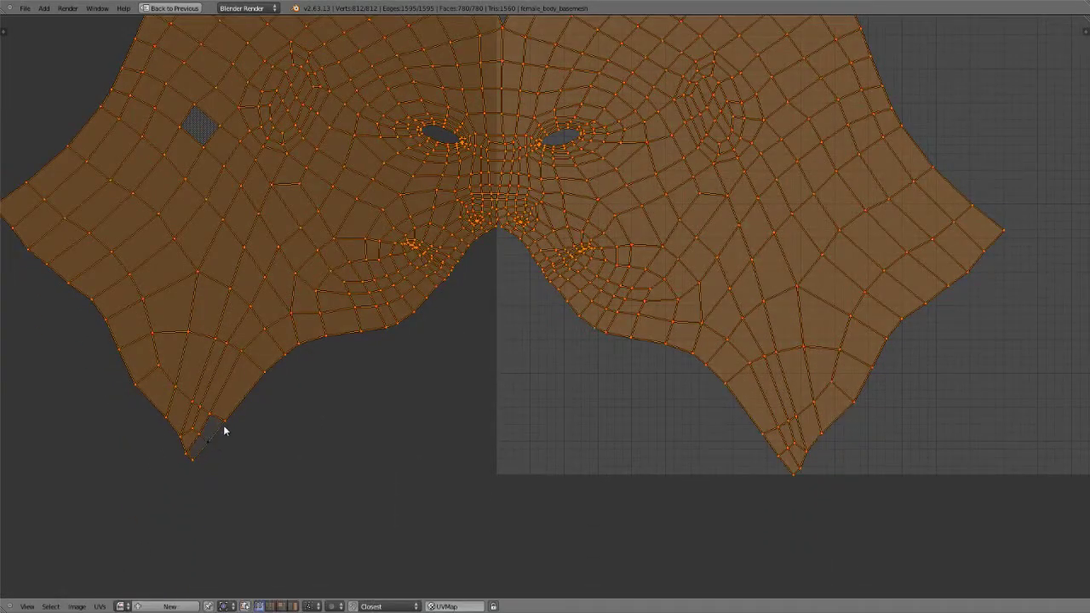
Start a stitch on the three border vertices at the left half's lower neck tip, with Snap off and Midpoints on.
right_click(224, 428)
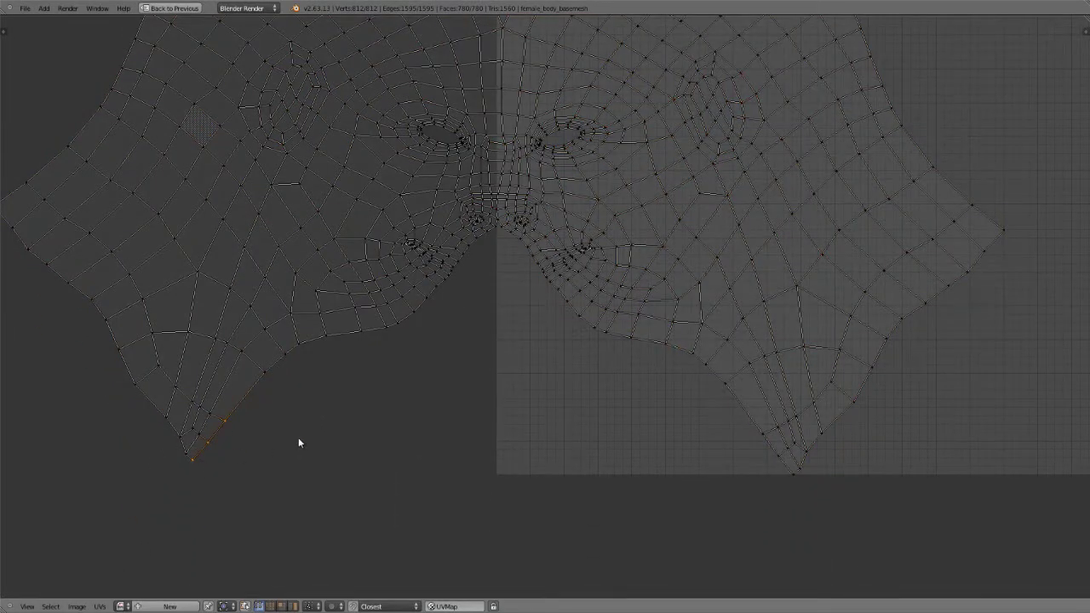
key(v)
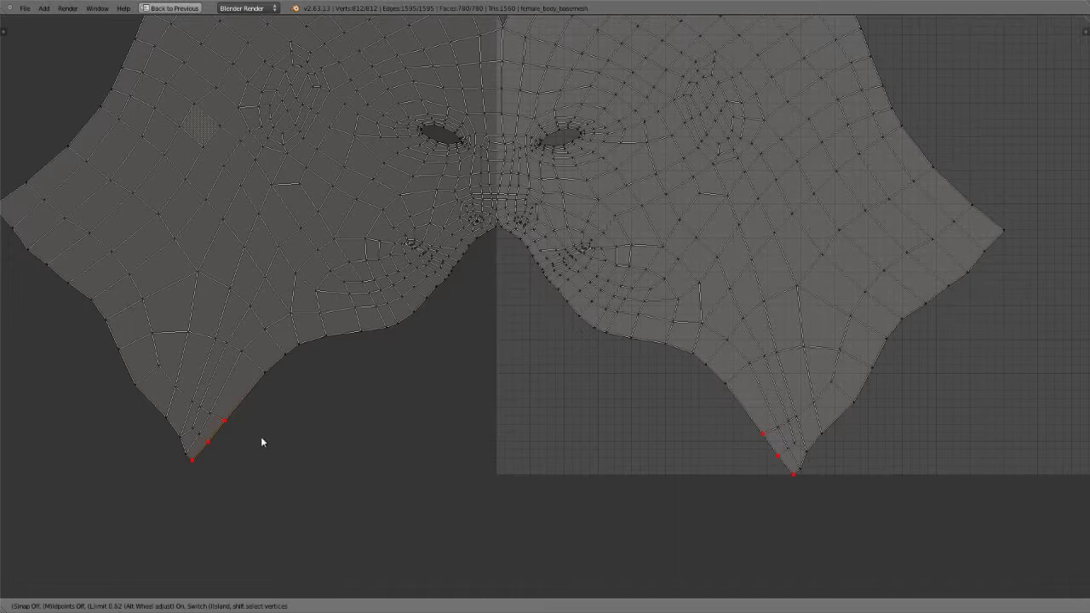
key(m)
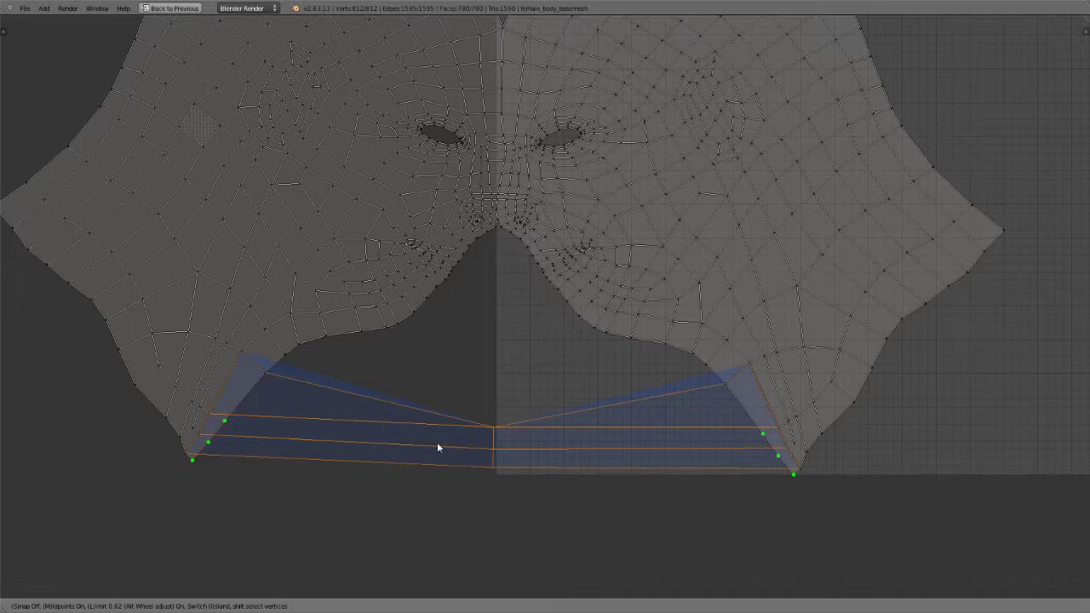
Lower the stitch limit until the neck vertices no longer join, raise it again, and apply the midpoint stitch.
alt+scroll(437, 446, down, 20)
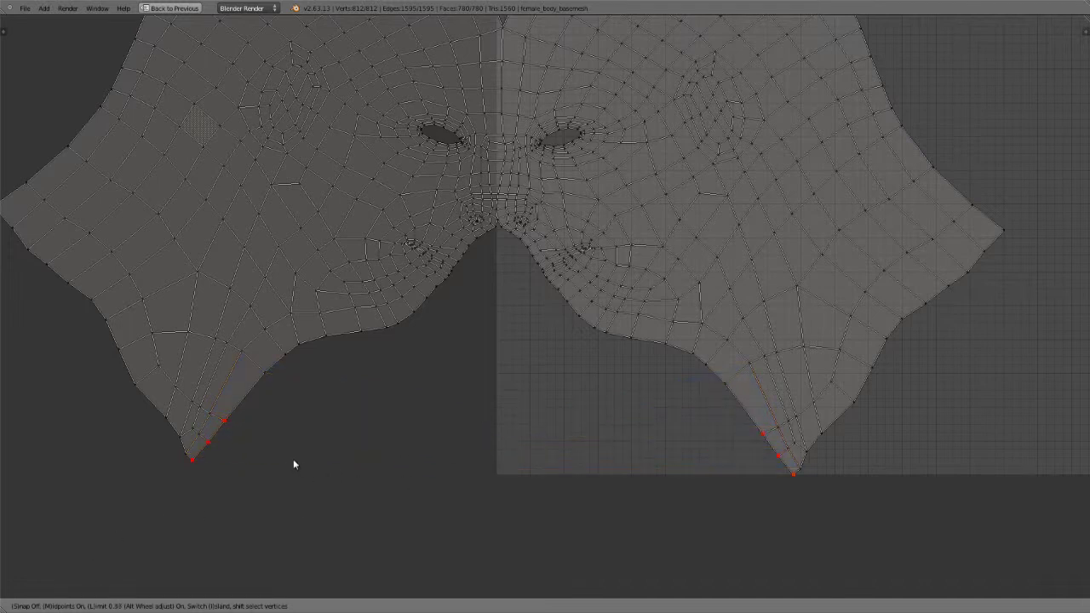
alt+scroll(300, 448, up, 20)
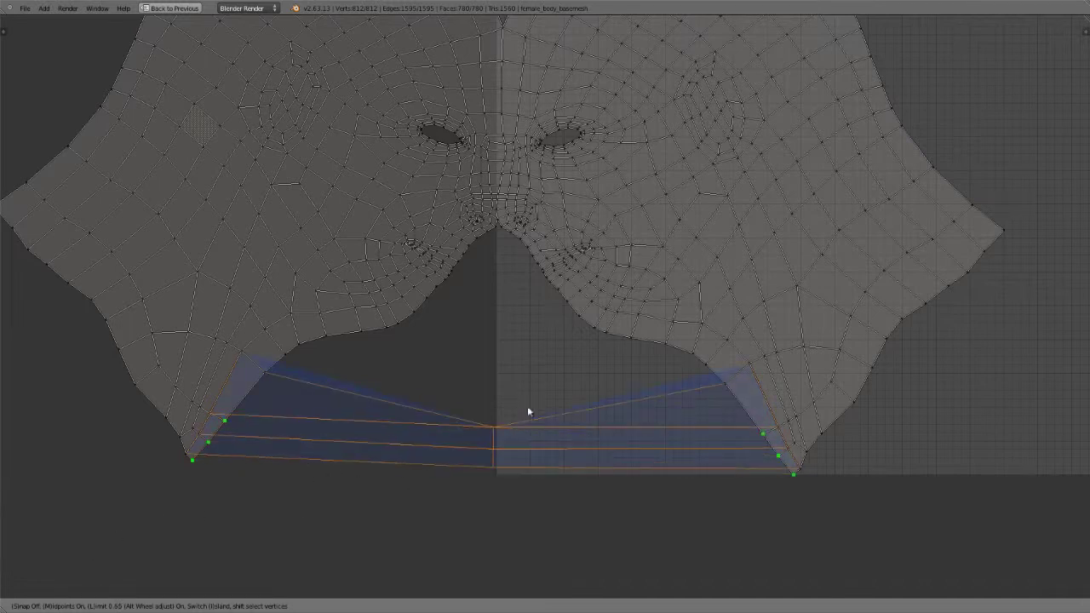
click(318, 420)
Look over the stretched faces between the two neck tips and undo the midpoint stitch.
scroll(591, 390, up, 1)
scroll(545, 390, down, 4)
scroll(543, 390, up, 3)
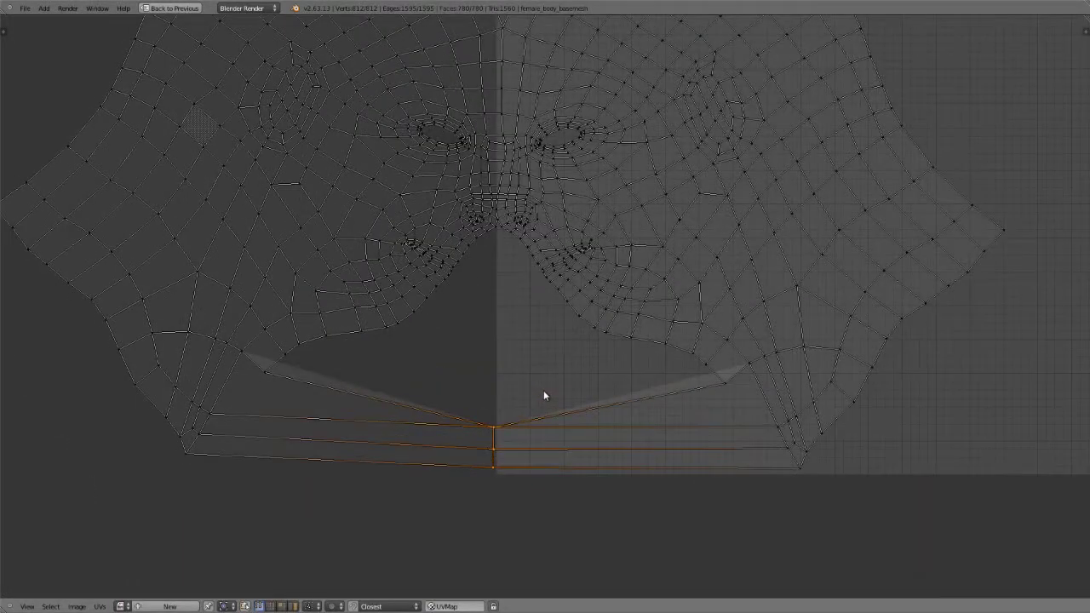
key(ctrl+z)
Select the whole joined head layout and move it inside the UV image area, roughly centred horizontally.
scroll(505, 389, down, 5)
key(a)
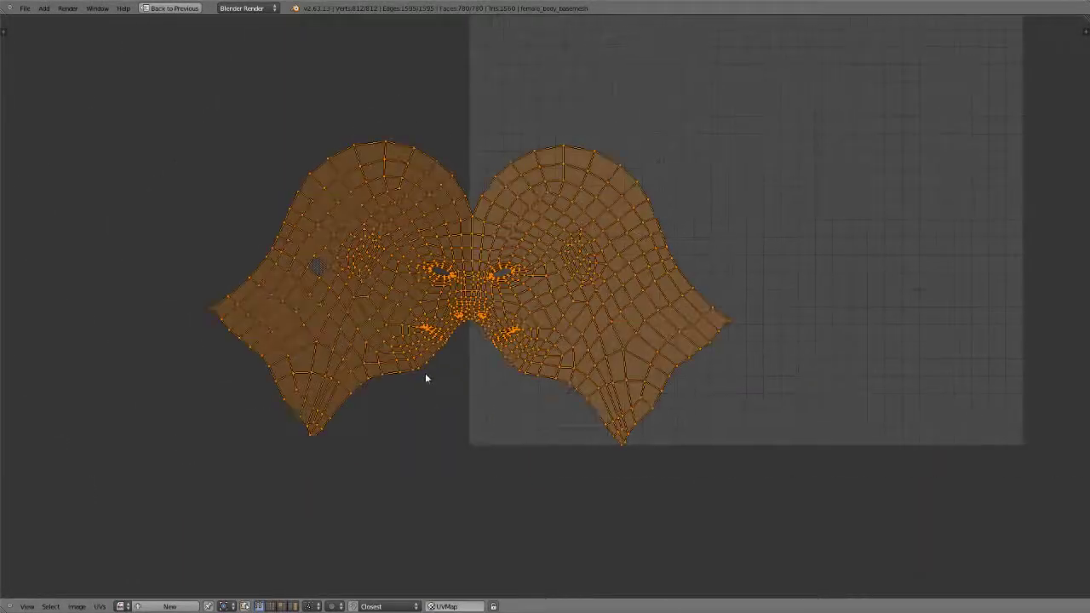
key(g)
click(810, 234)
middle_drag(652, 333, 493, 410)
scroll(545, 388, up, 2)
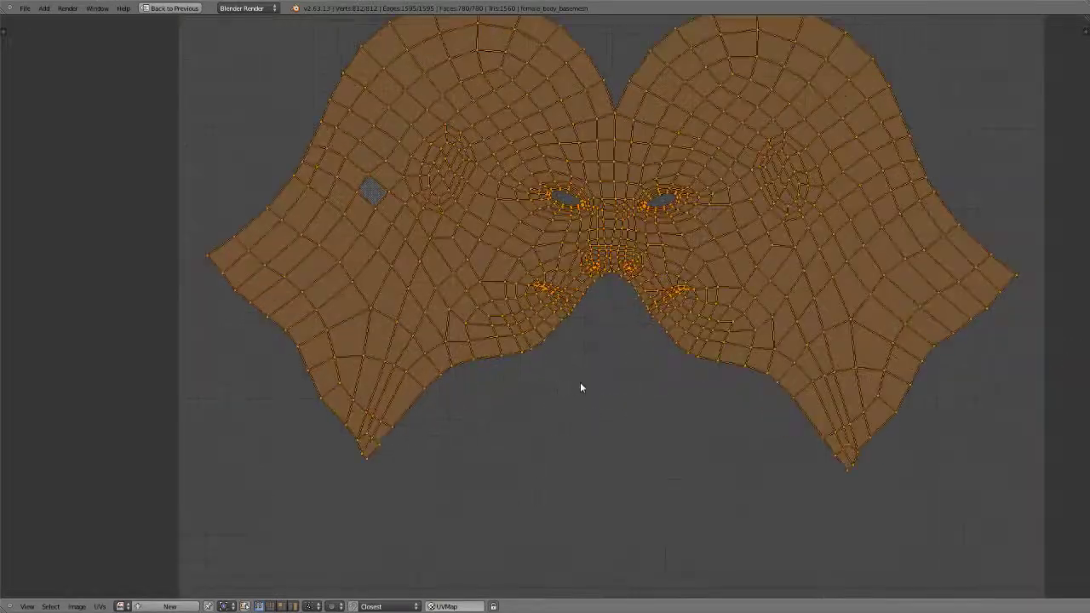
scroll(520, 362, down, 3)
scroll(516, 360, up, 2)
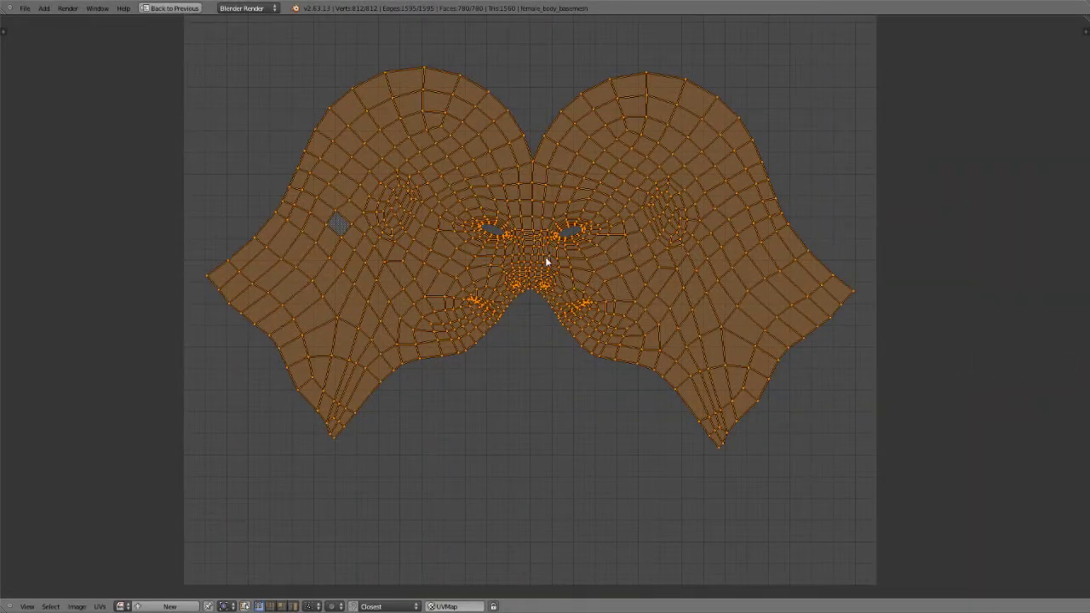